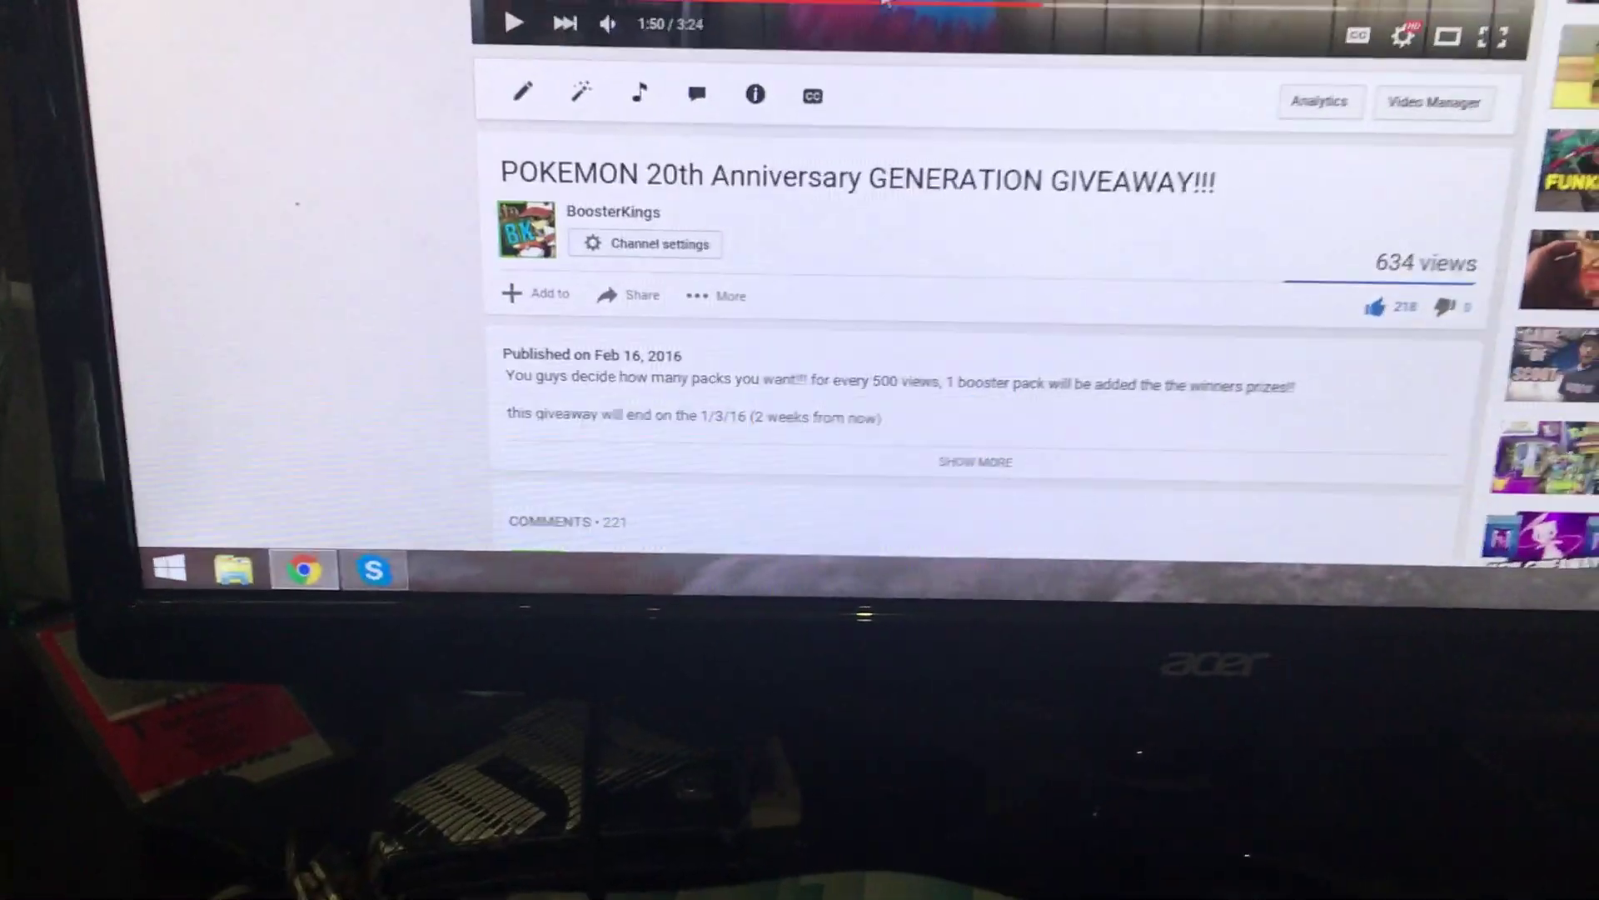
scroll(932, 198, down, 1)
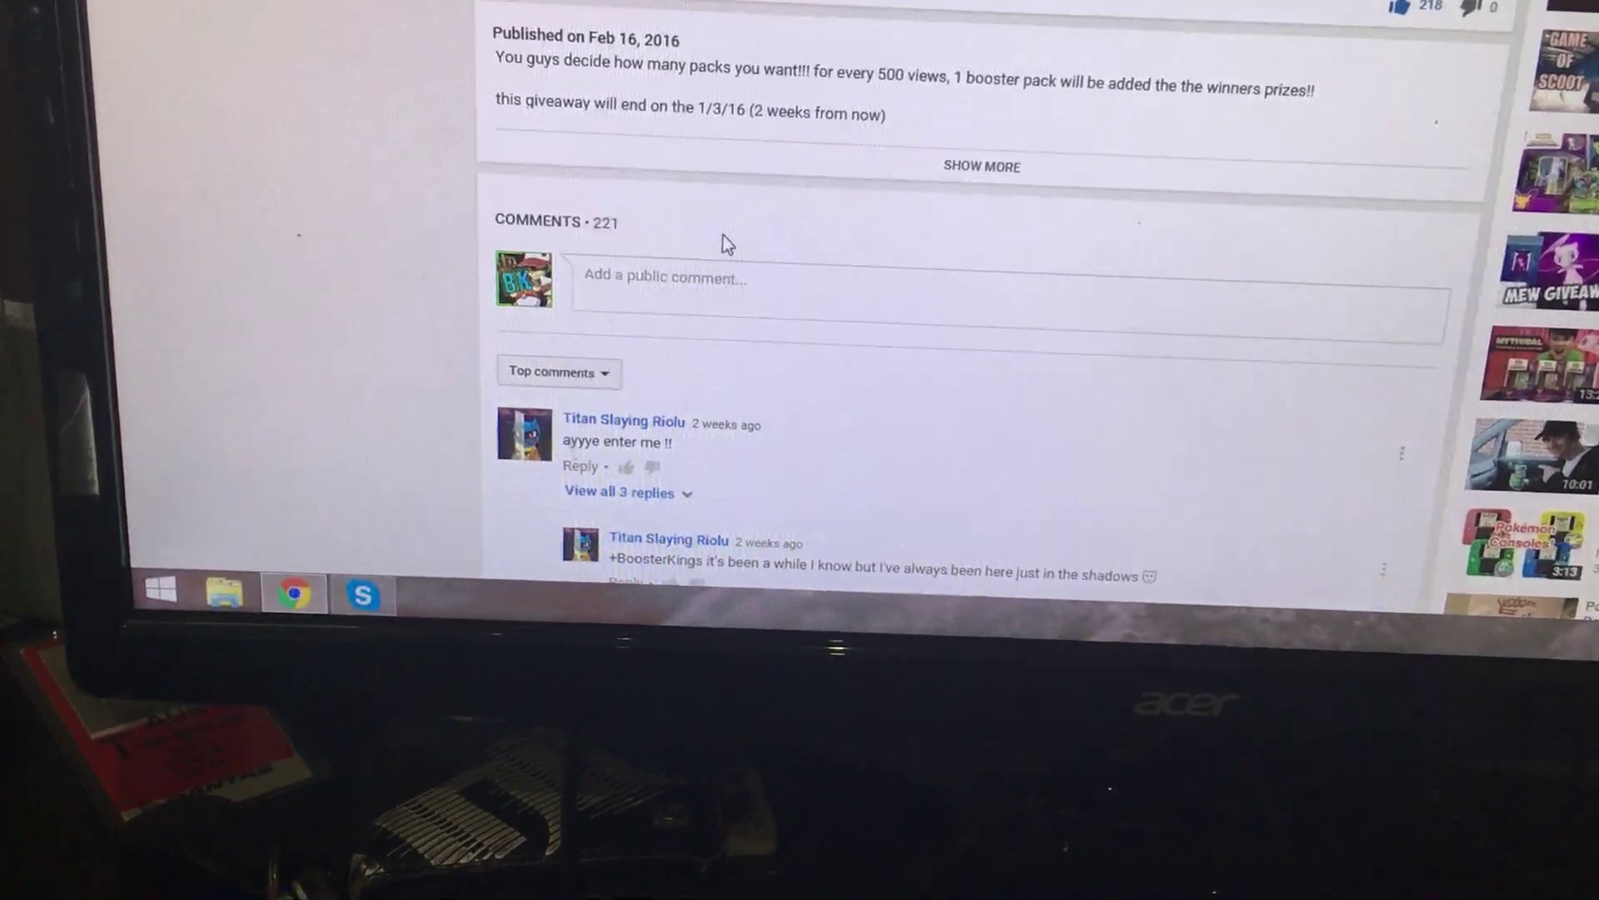
scroll(732, 267, down, 1)
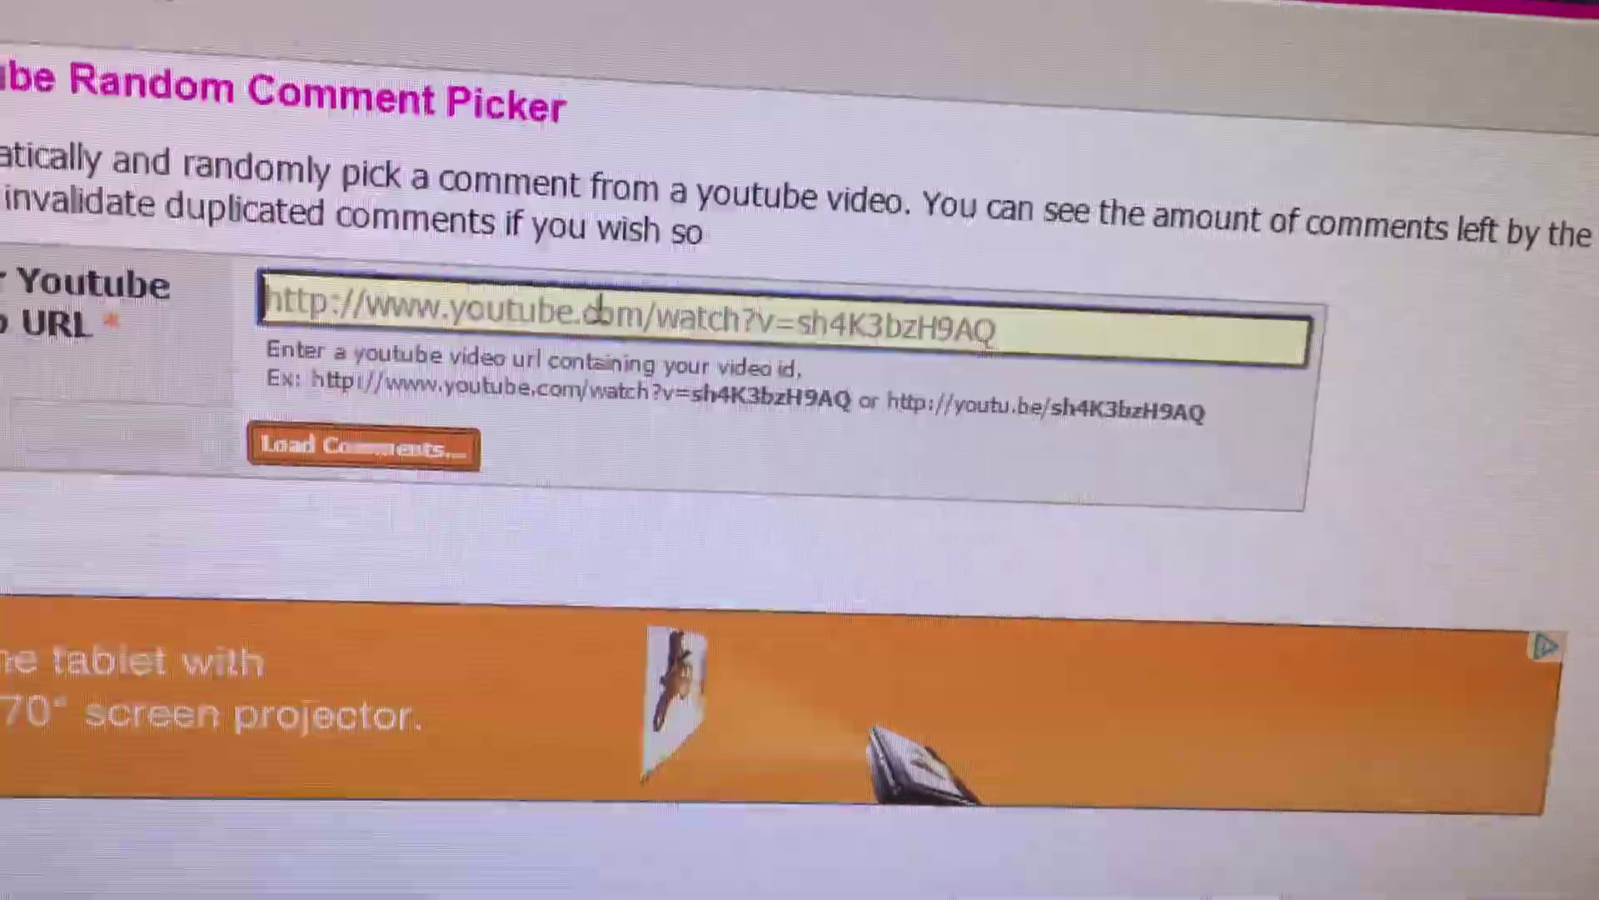
Step: Paste the giveaway video link, load its comments, and draw the first random winner
right_click(600, 287)
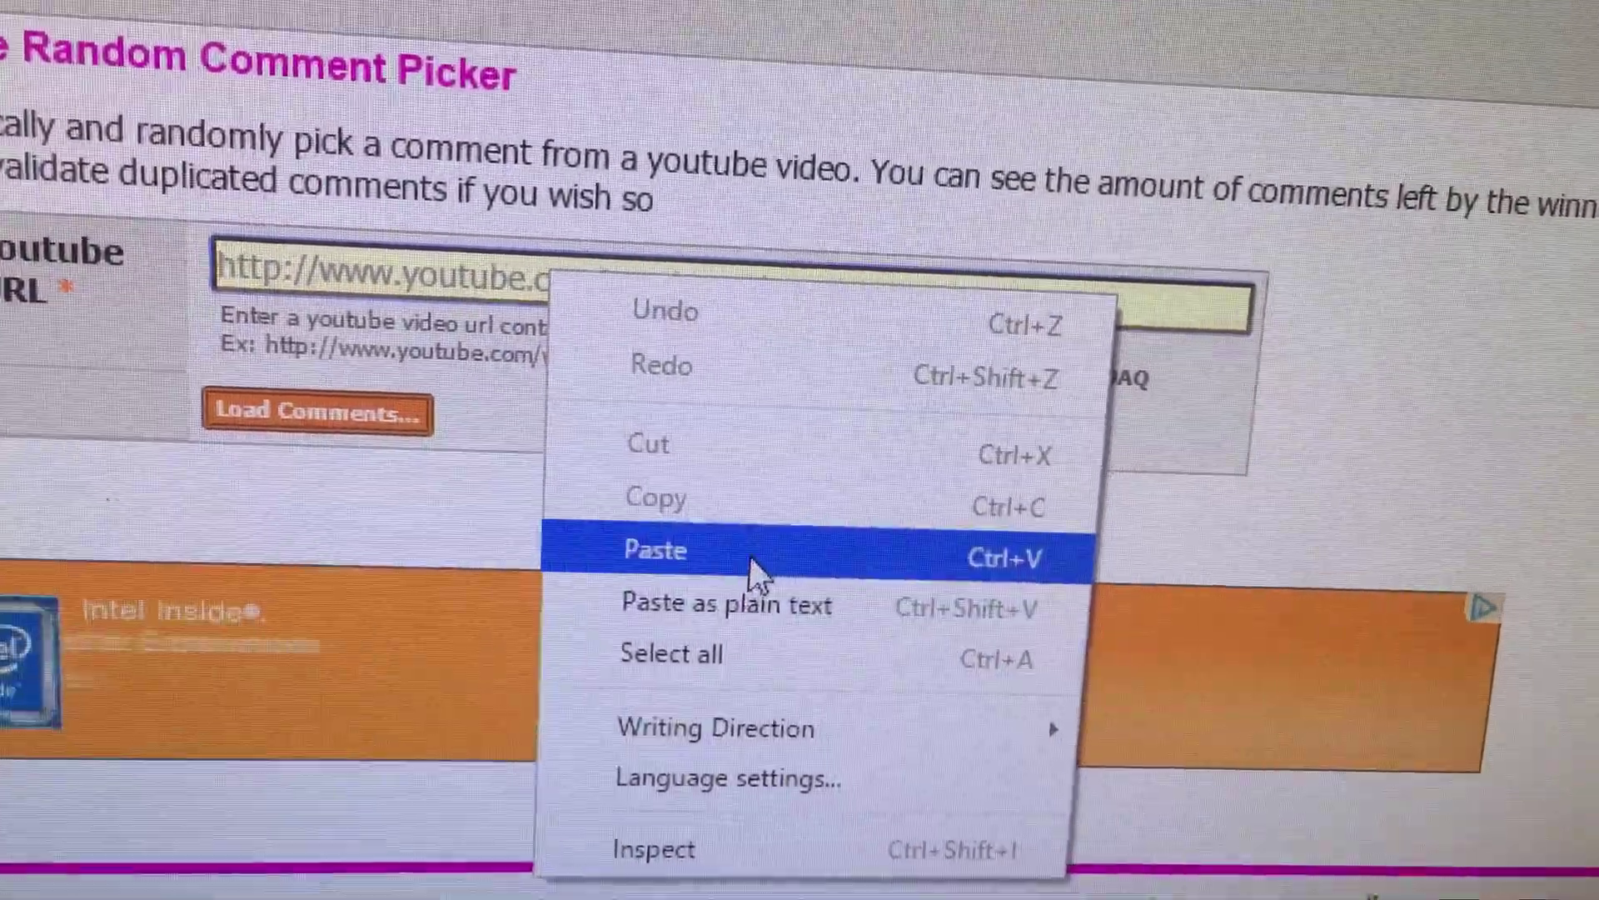
click(701, 550)
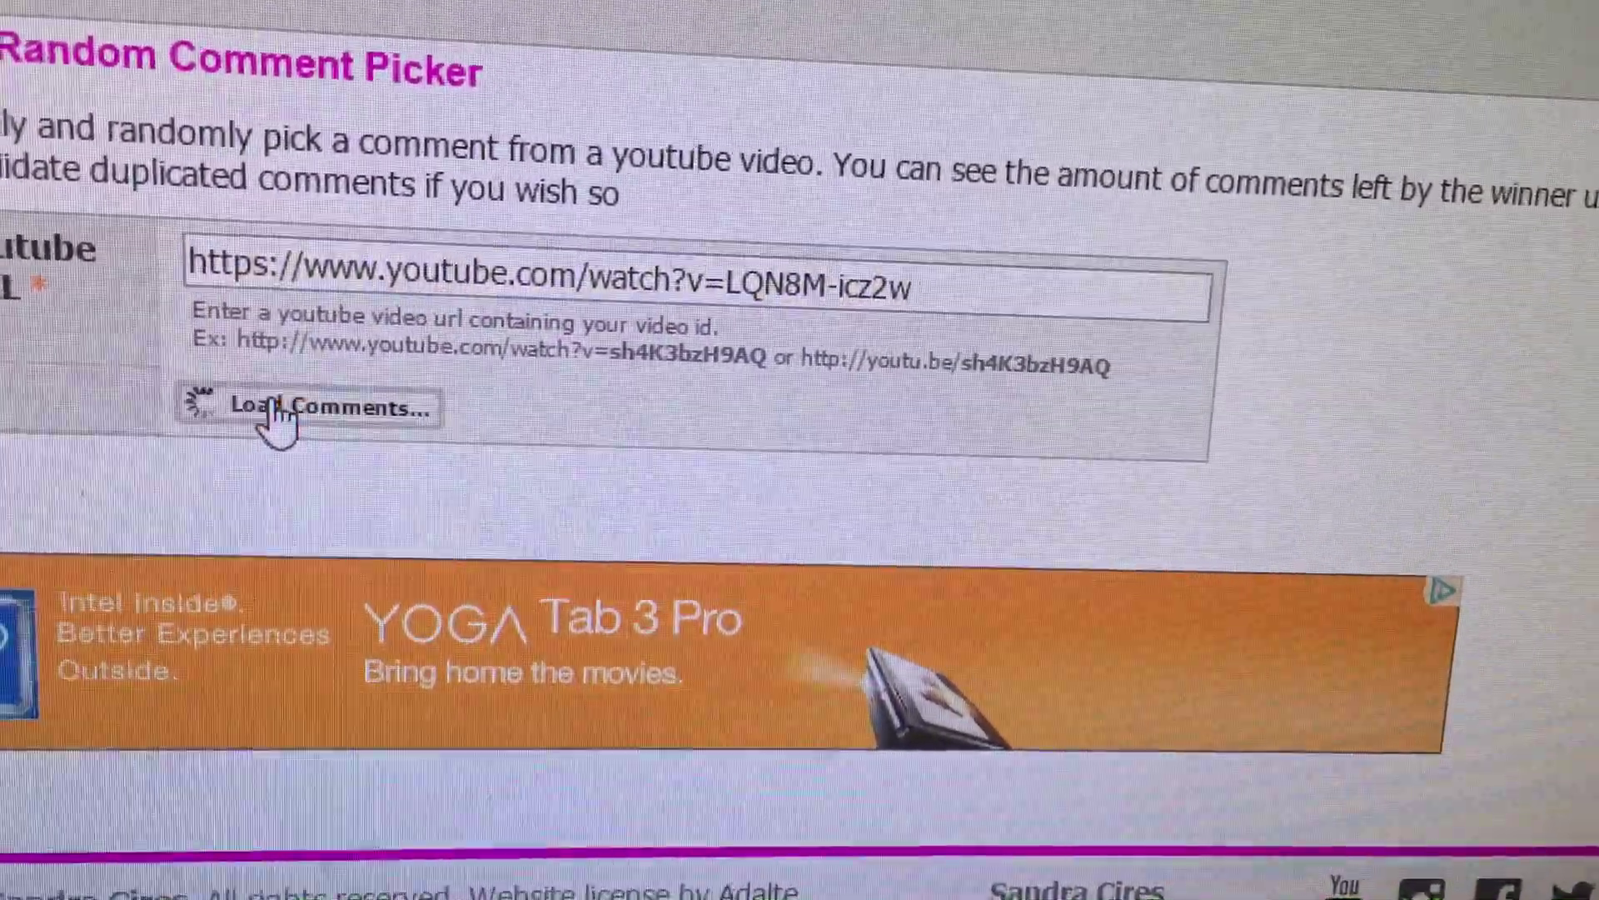
click(277, 419)
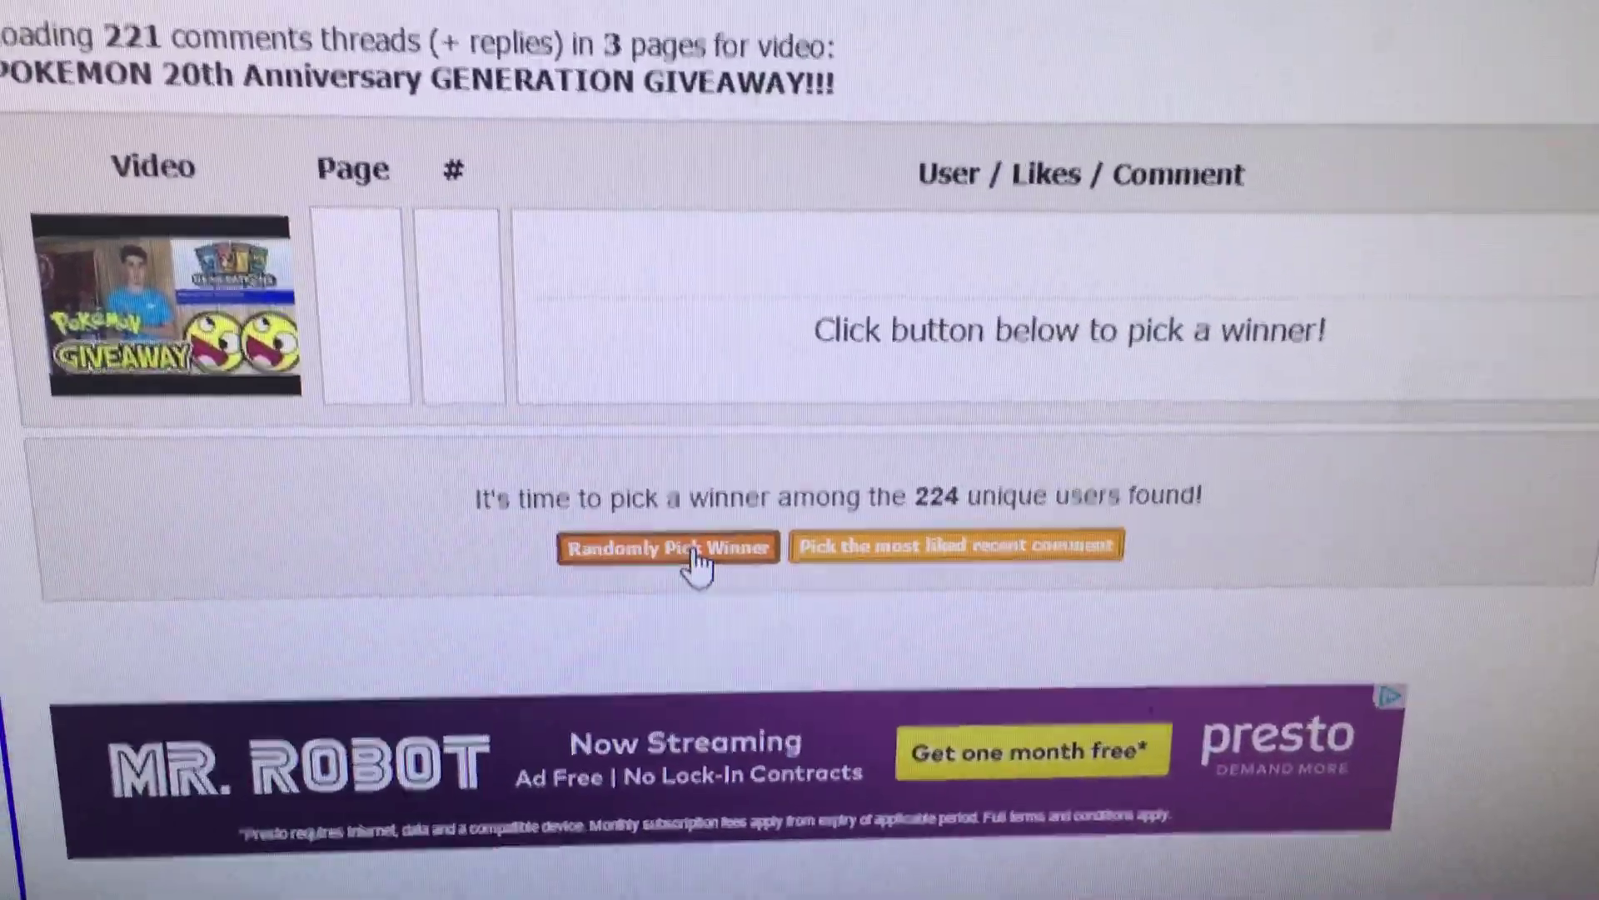
click(713, 563)
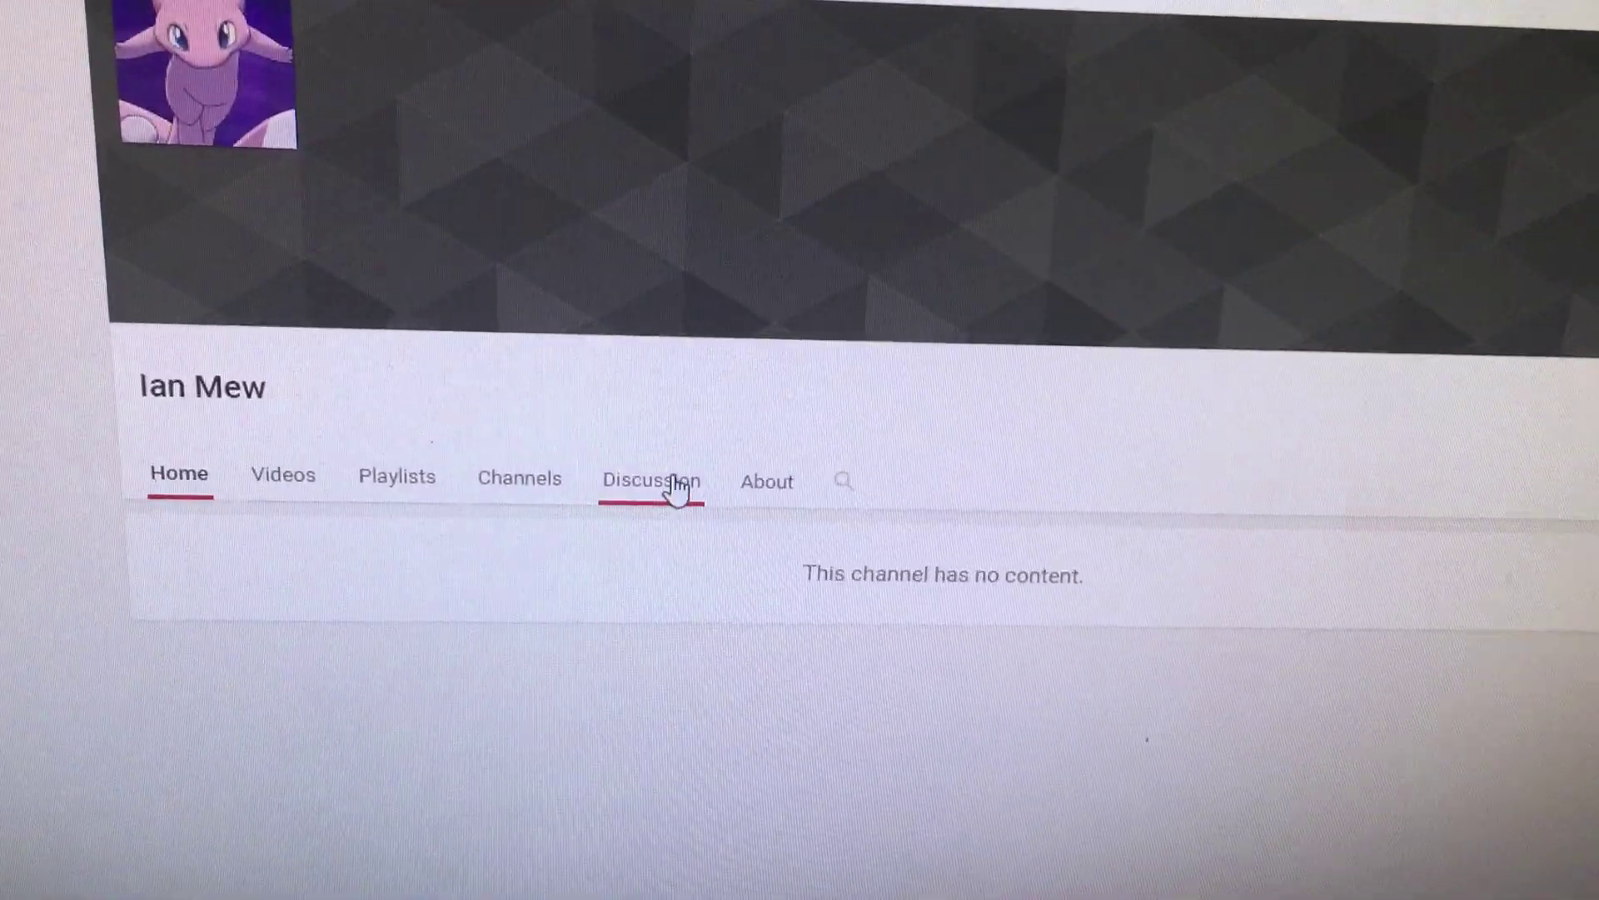
Step: Check the first winner's Channels tab subscriptions for BoosterKings
click(487, 494)
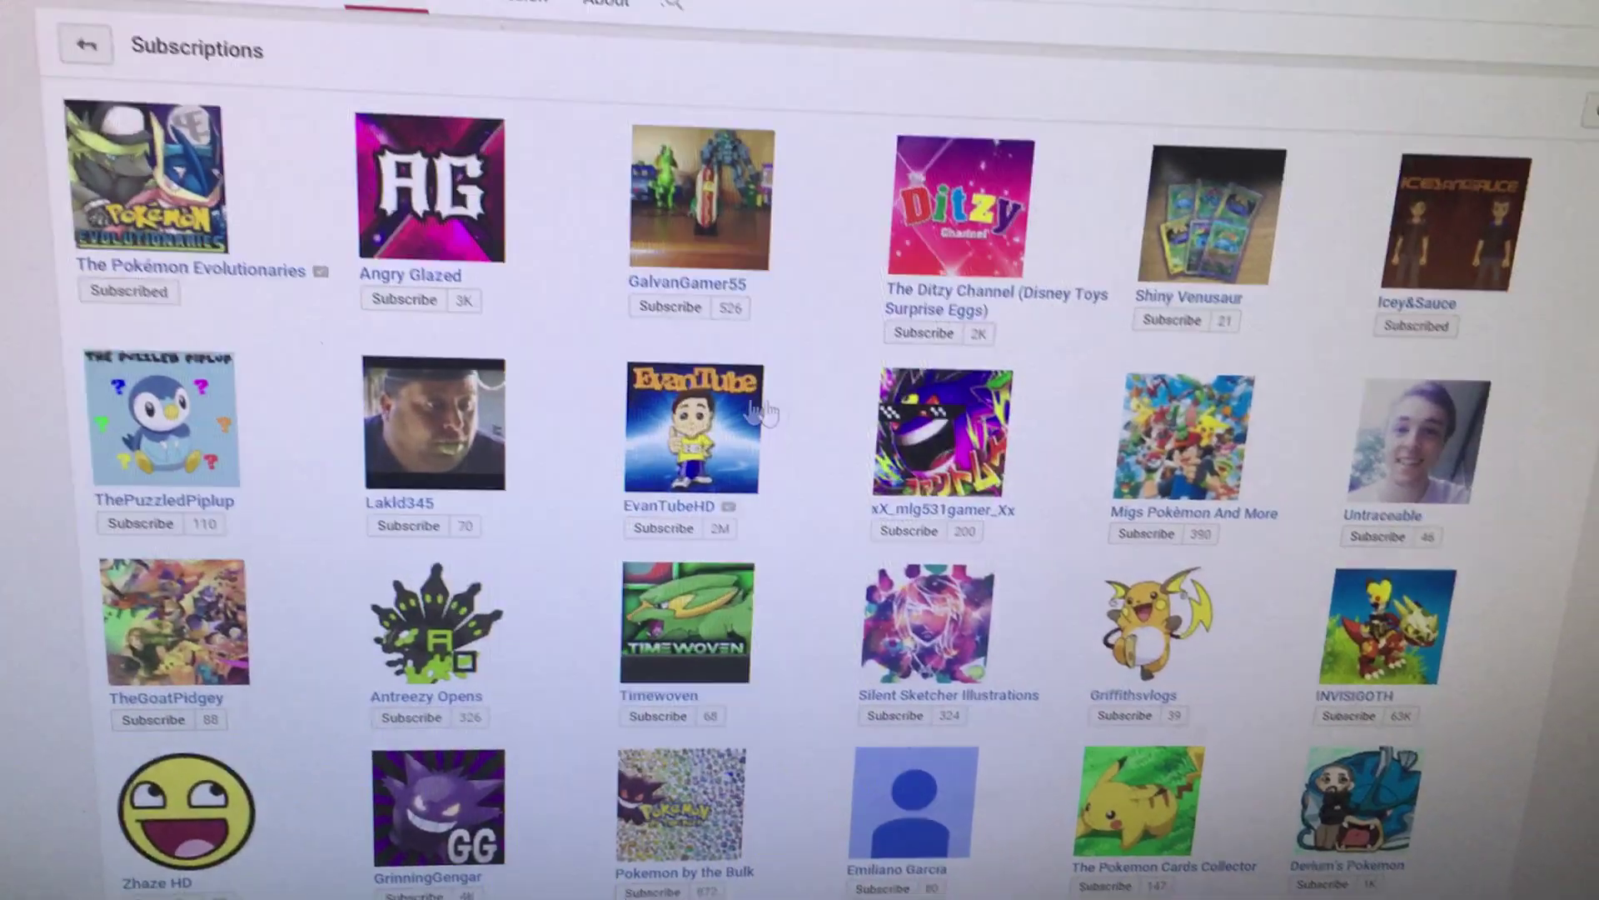
scroll(828, 410, down, 3)
scroll(696, 380, down, 2)
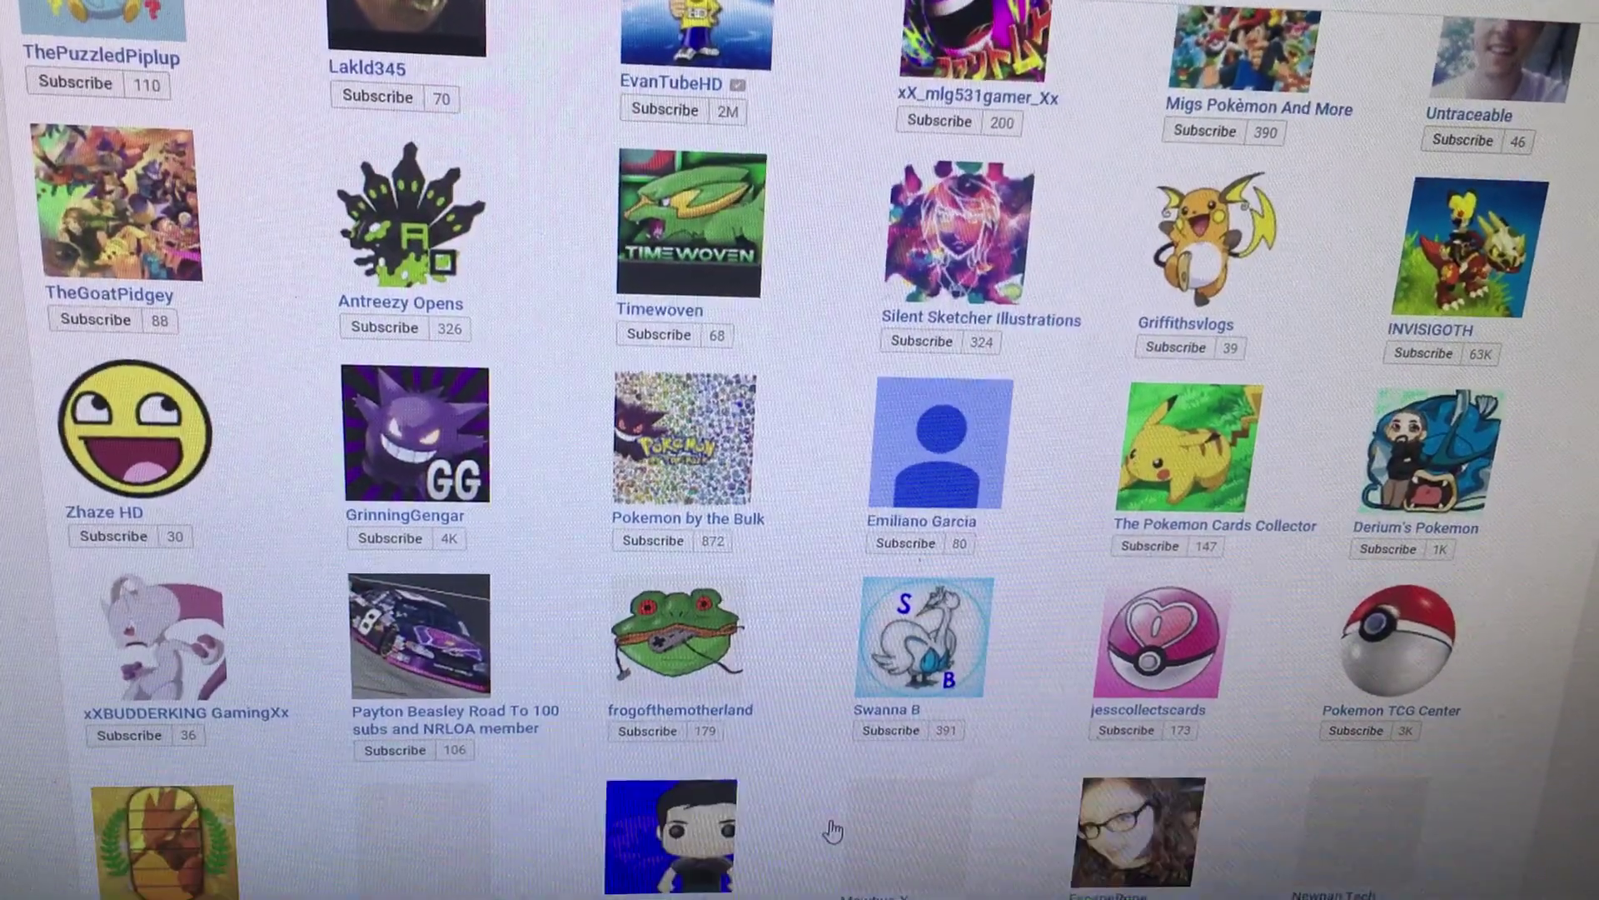
scroll(833, 832, down, 3)
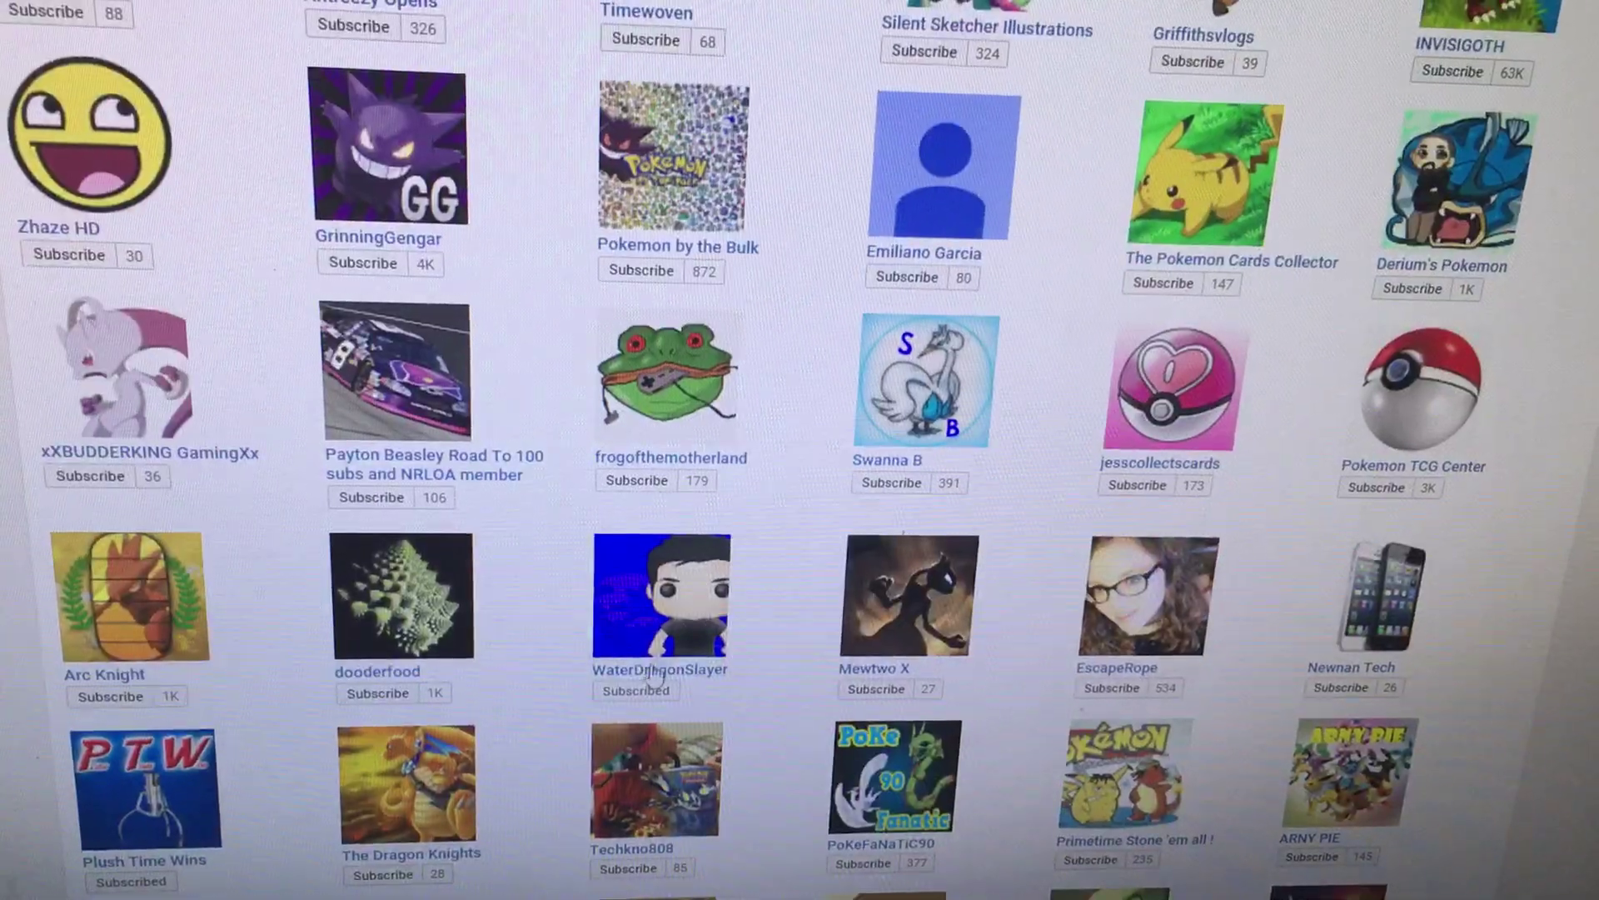
scroll(787, 537, down, 3)
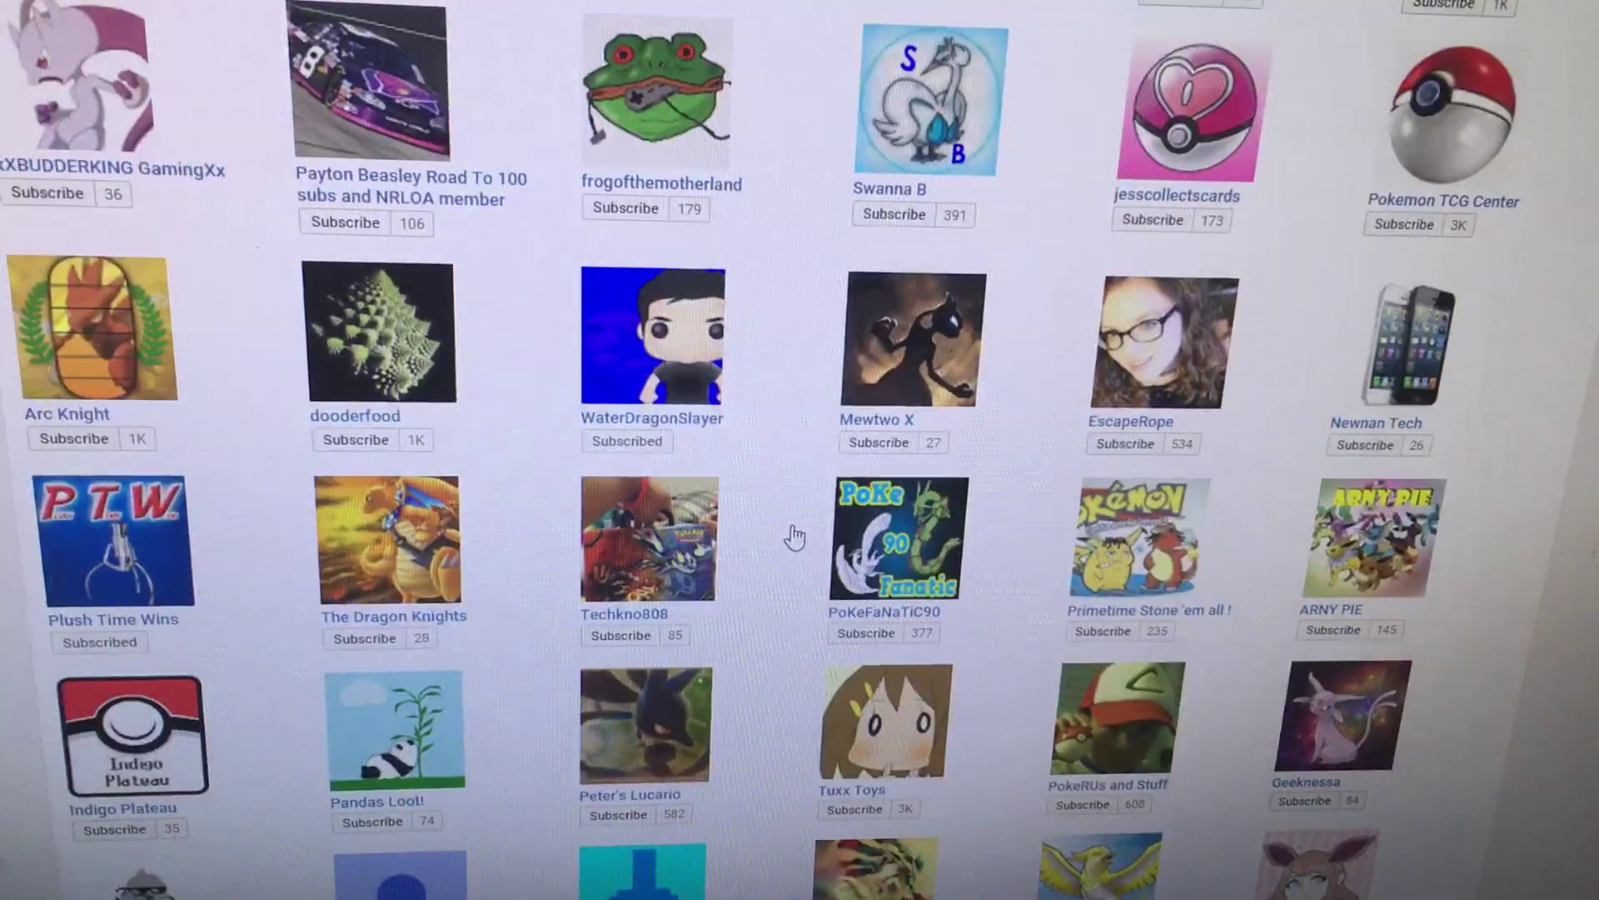
scroll(796, 537, down, 3)
scroll(788, 537, down, 3)
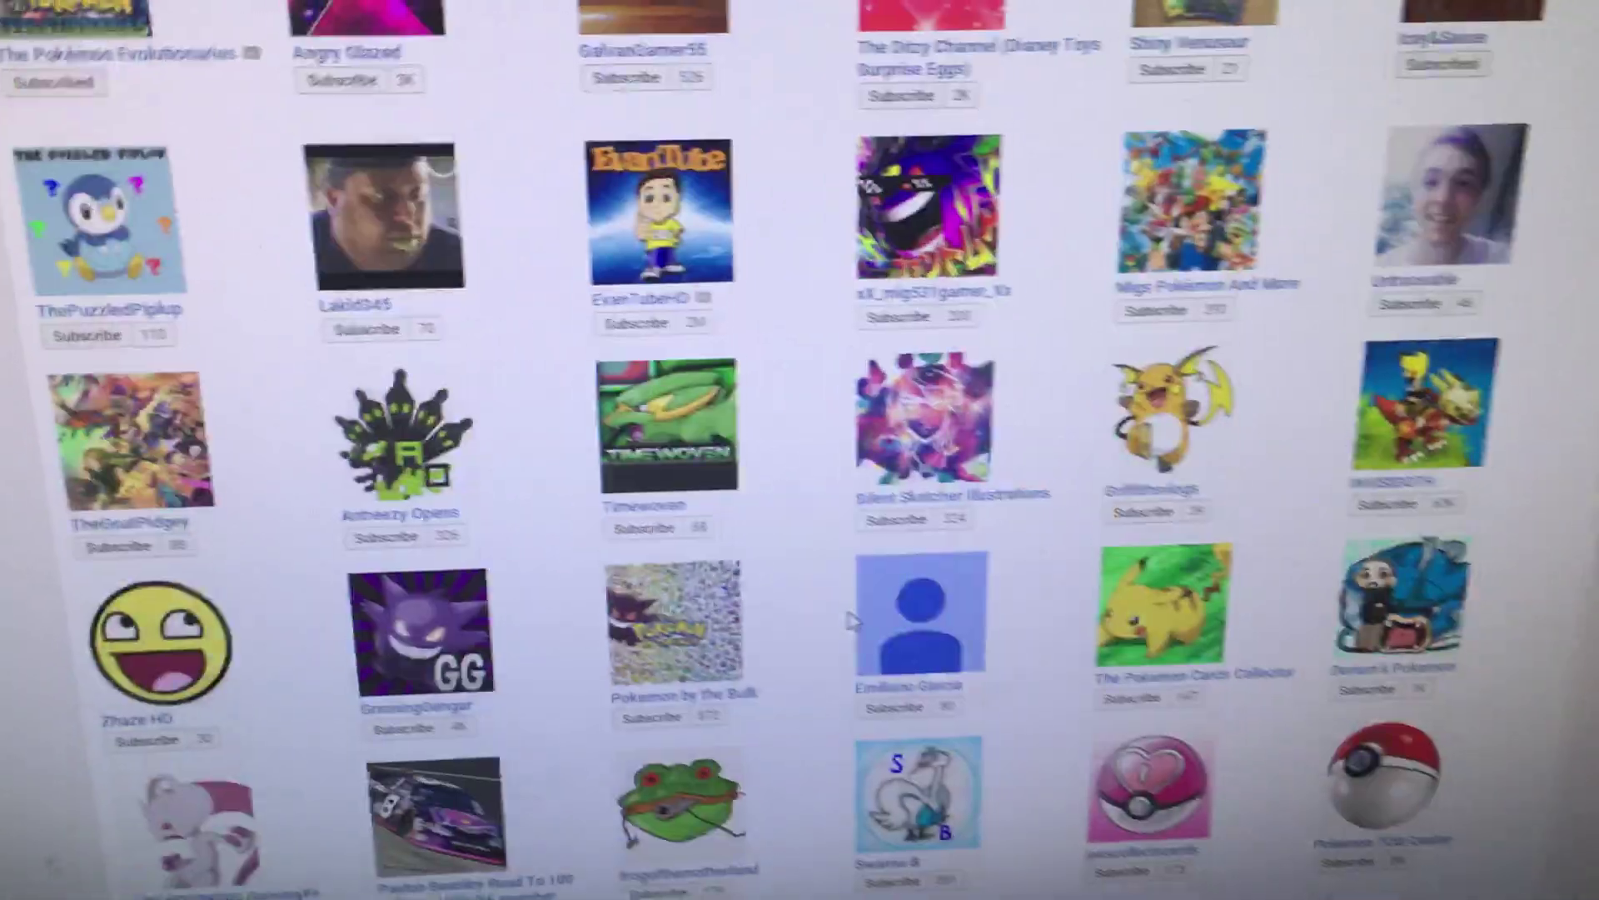
scroll(837, 613, up, 10)
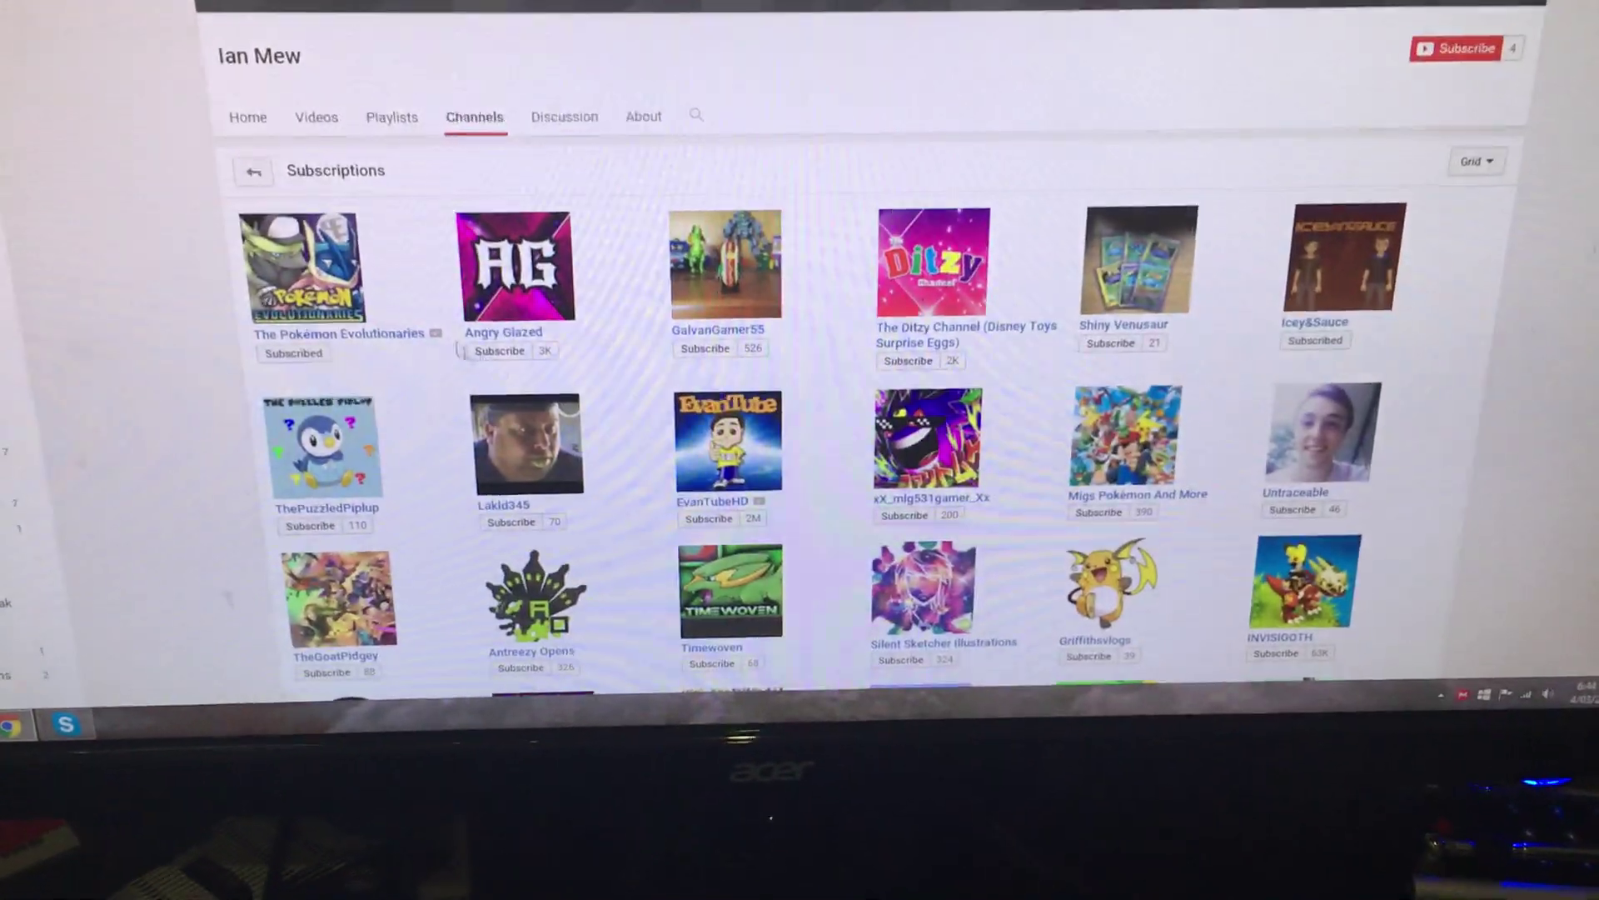
scroll(655, 355, down, 5)
scroll(750, 400, down, 3)
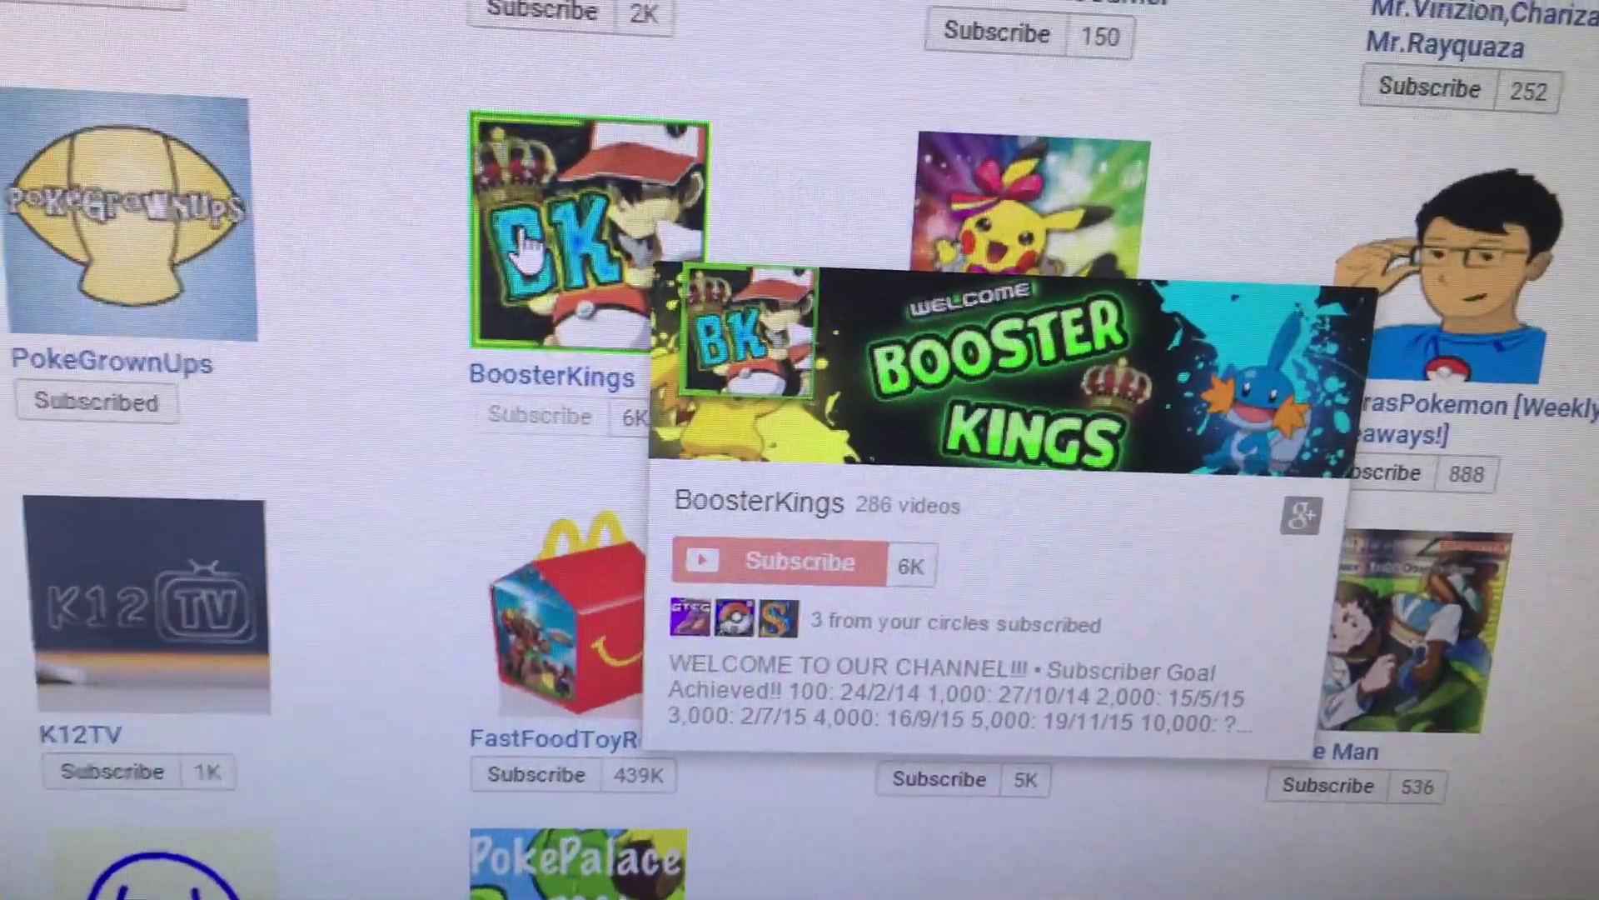
scroll(493, 347, down, 3)
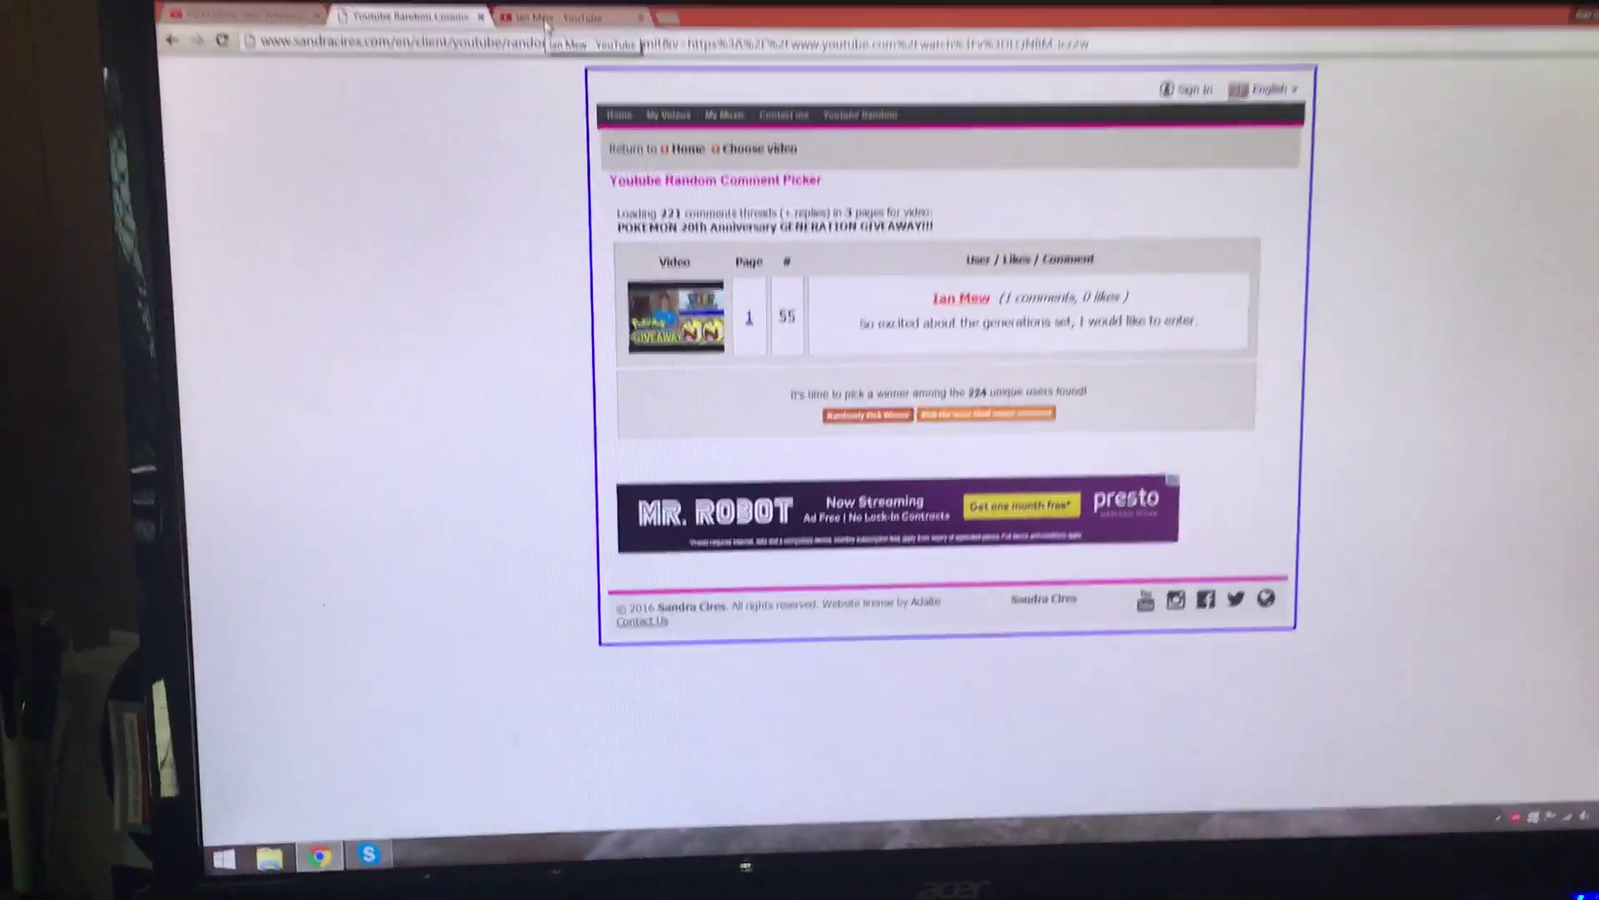
Step: Glance at the first winner's channel, then draw a second winner in the picker
click(546, 18)
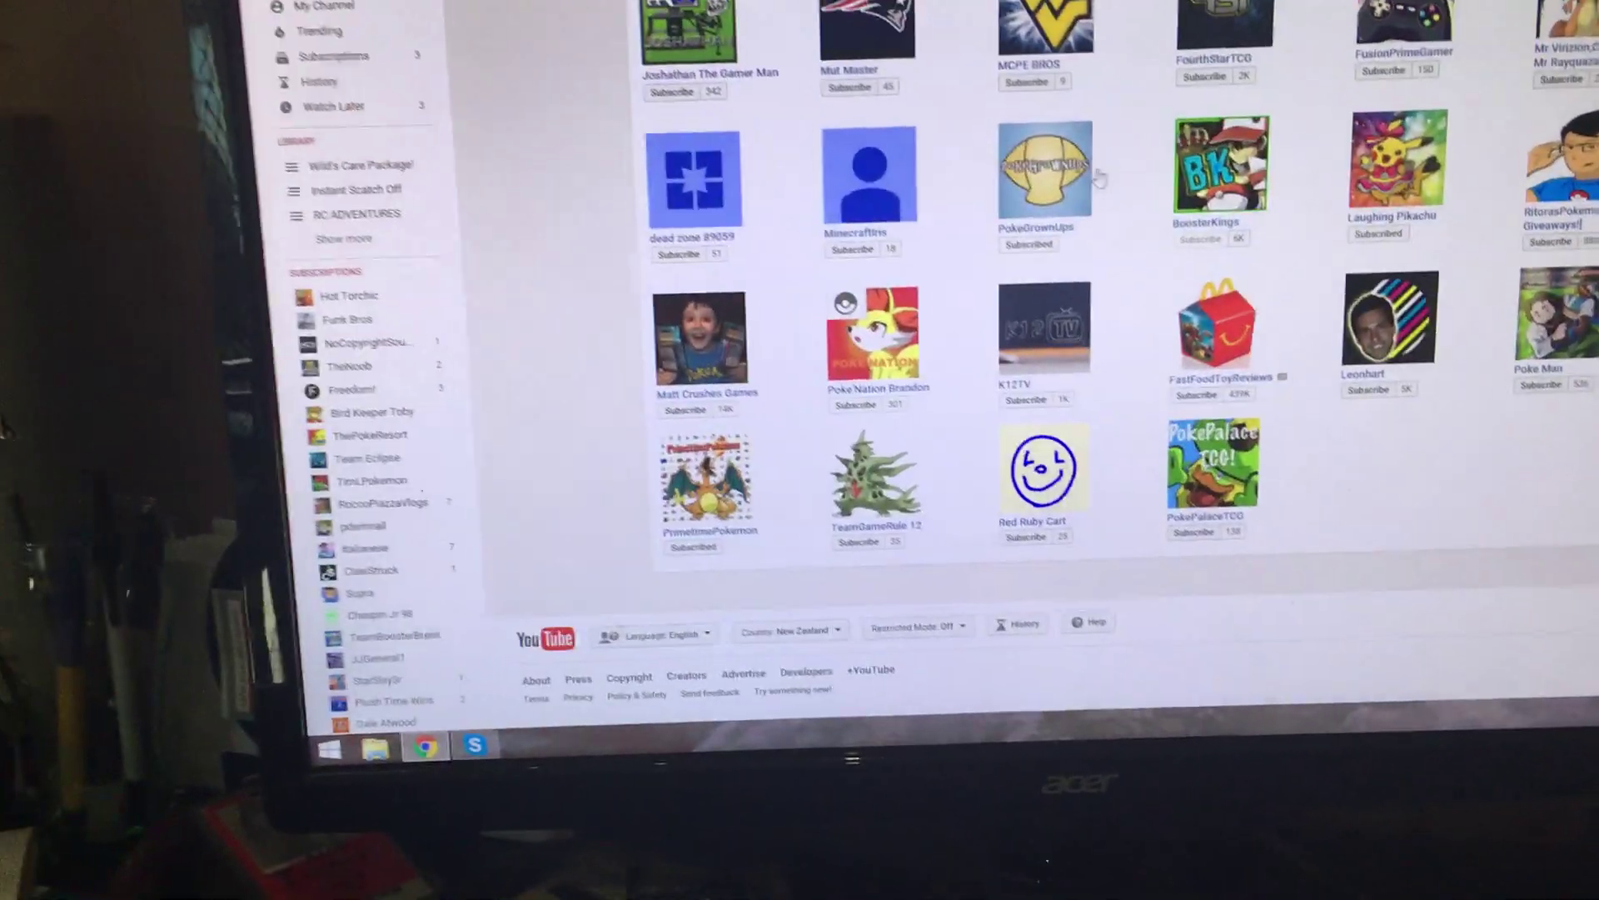
scroll(1101, 176, up, 10)
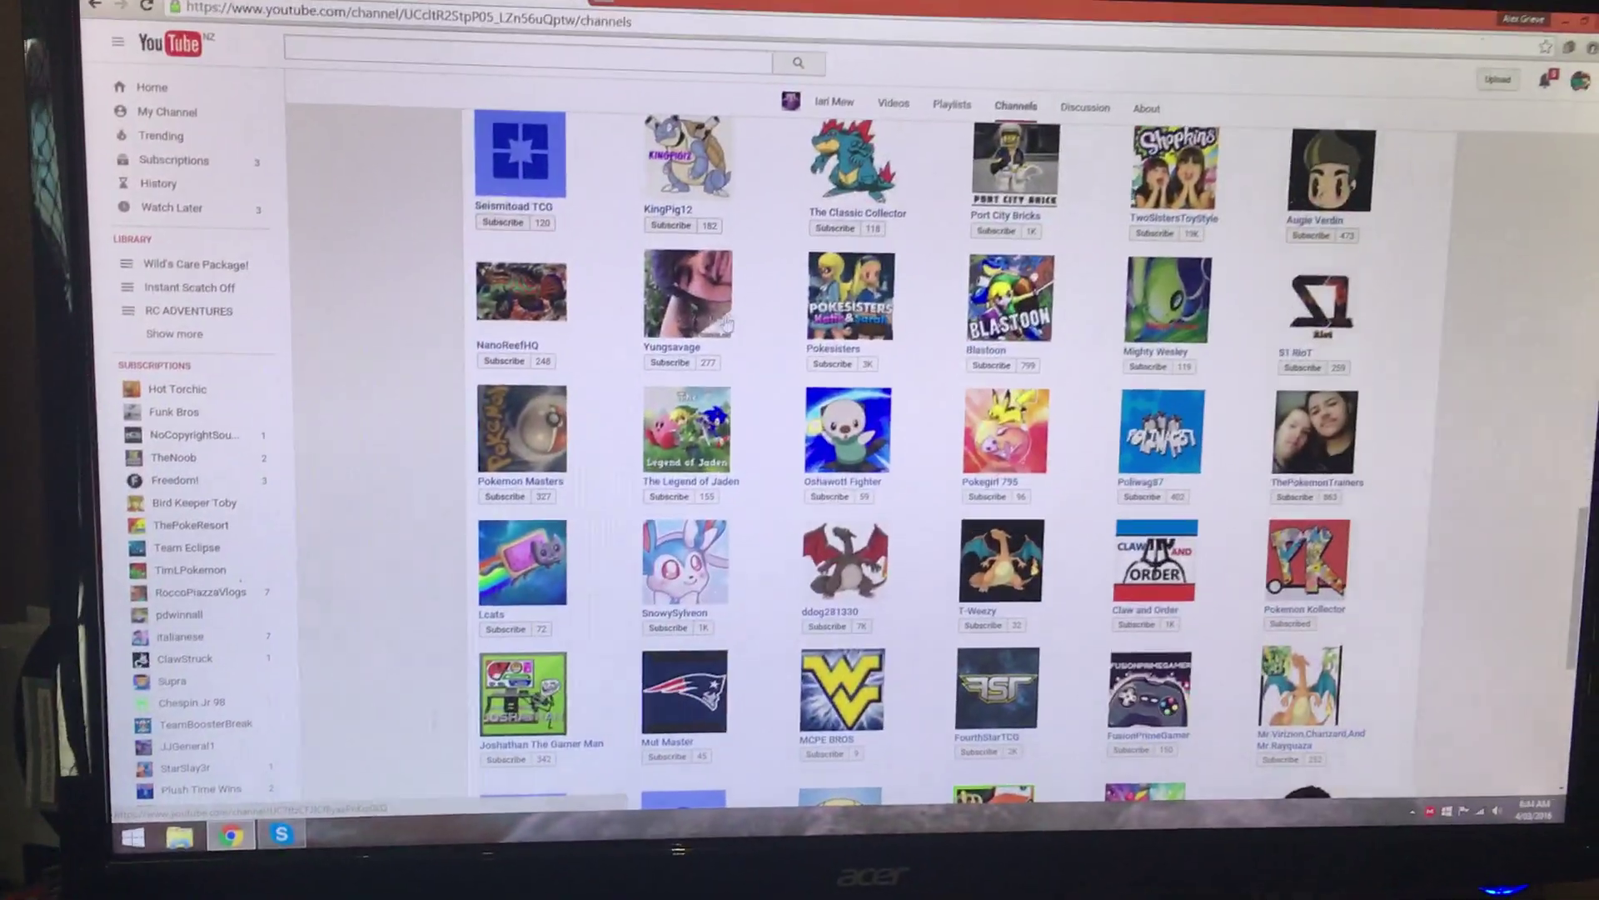
scroll(723, 324, up, 5)
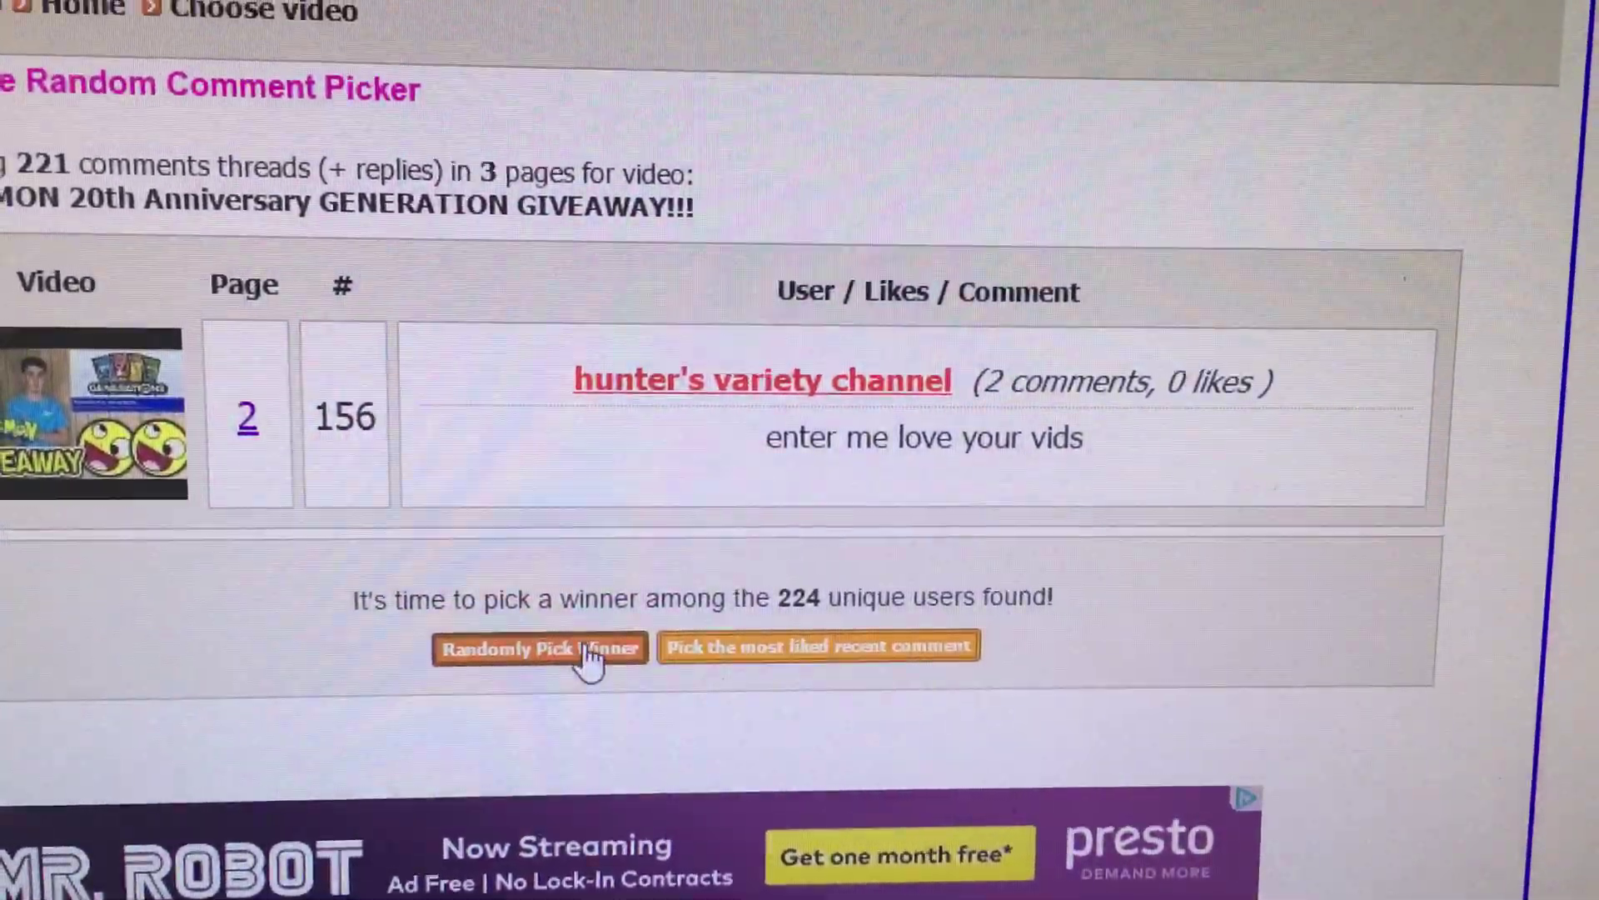
click(588, 659)
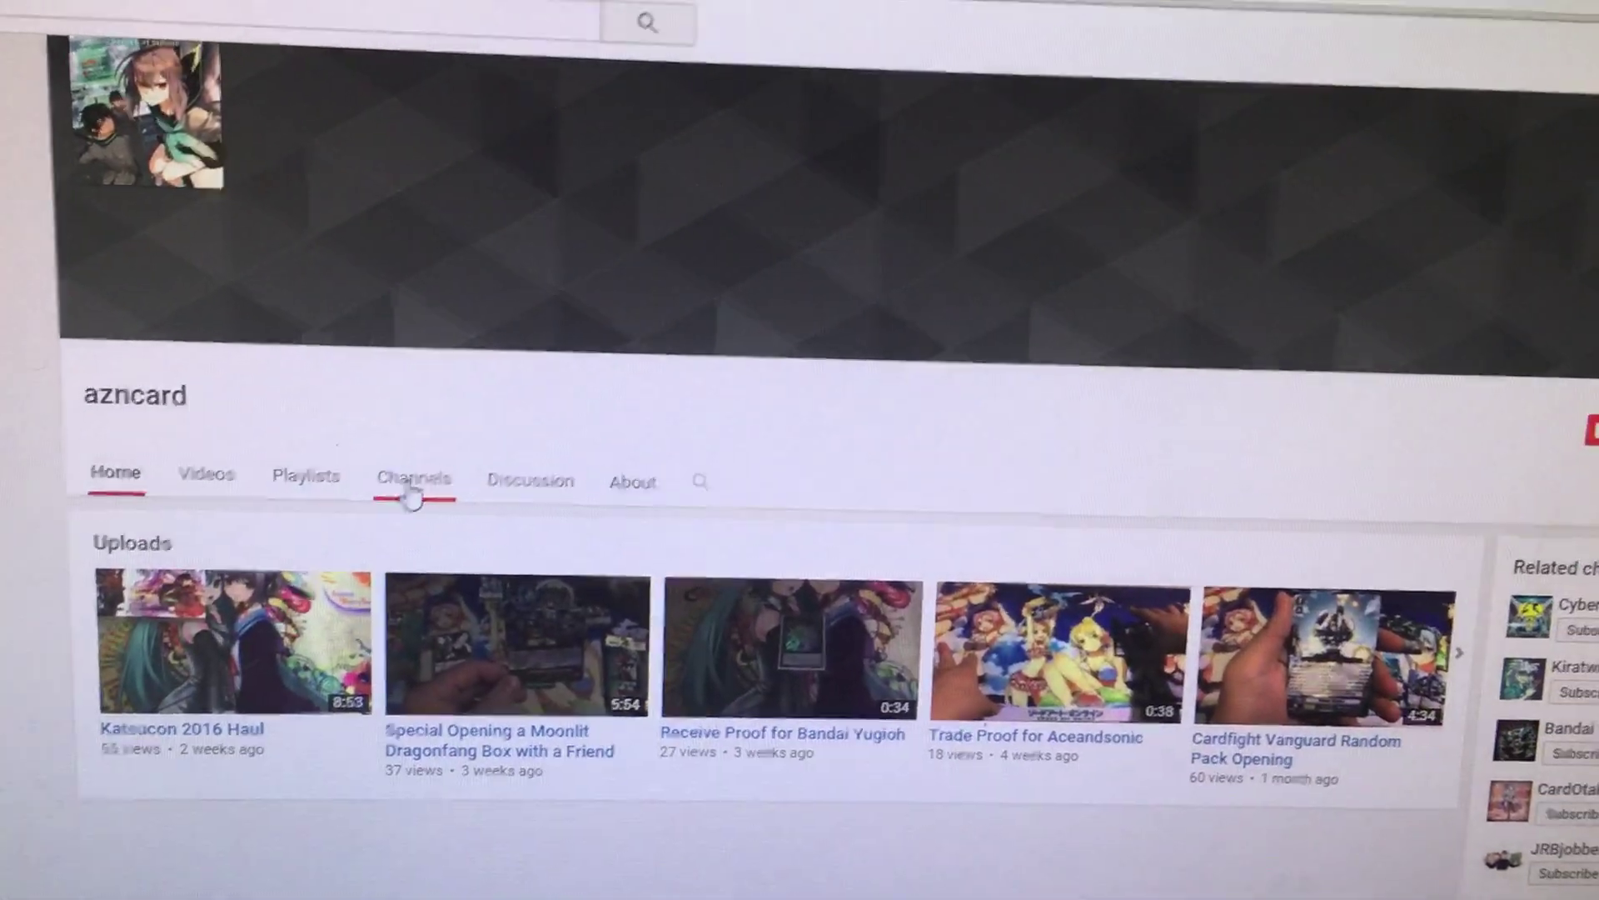
Step: Browse the second winner's subscribed channels until BoosterKings appears
click(450, 468)
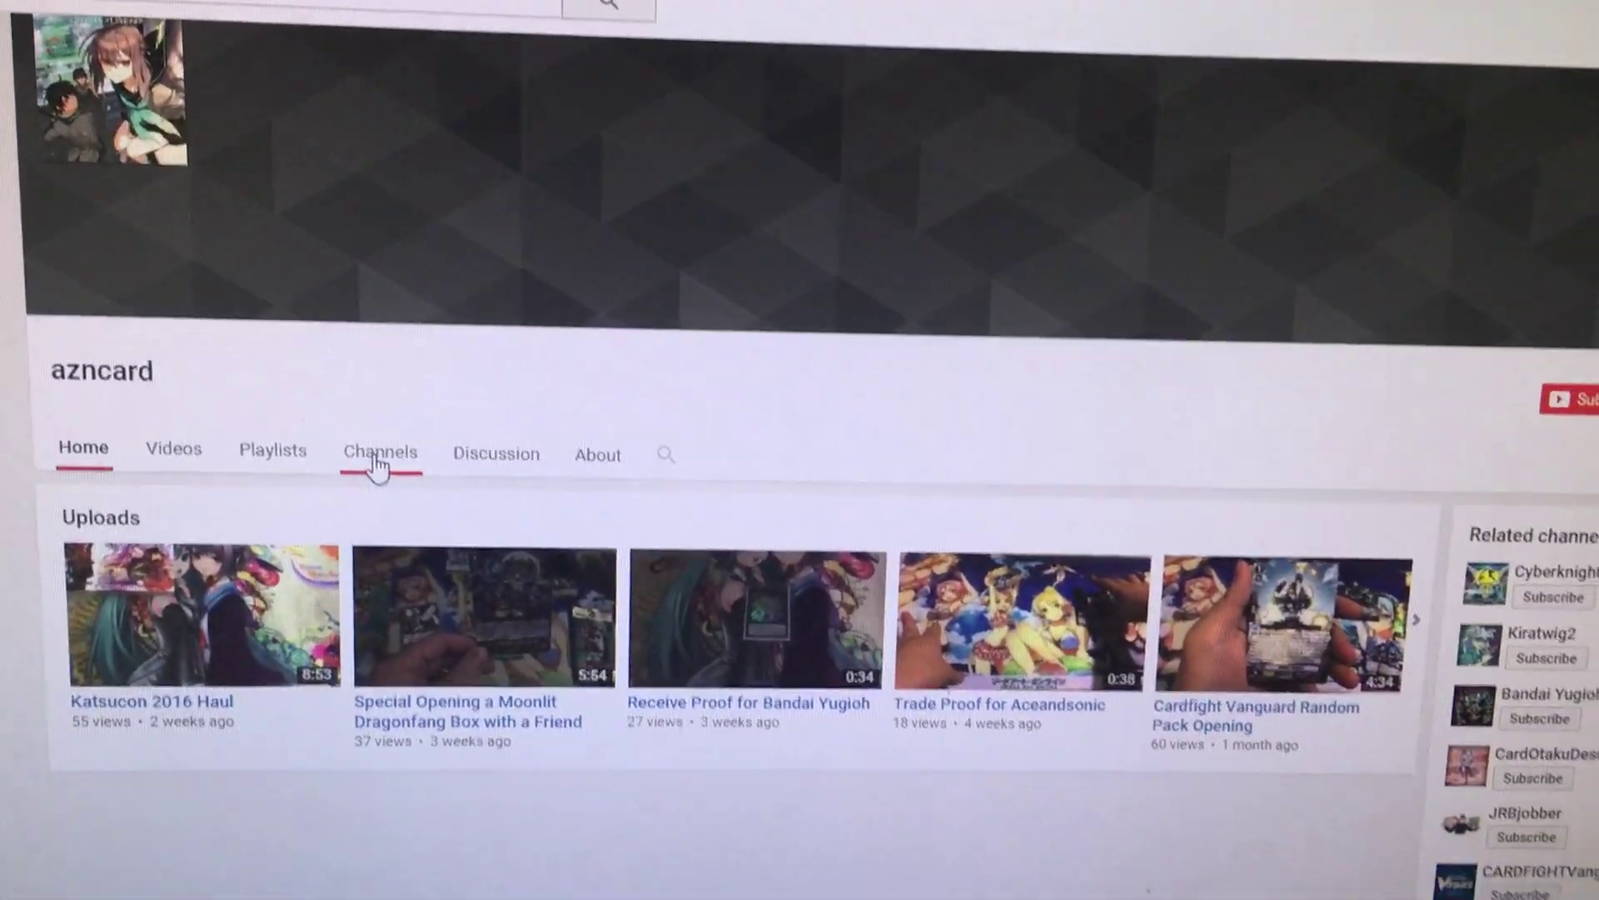
scroll(676, 375, down, 5)
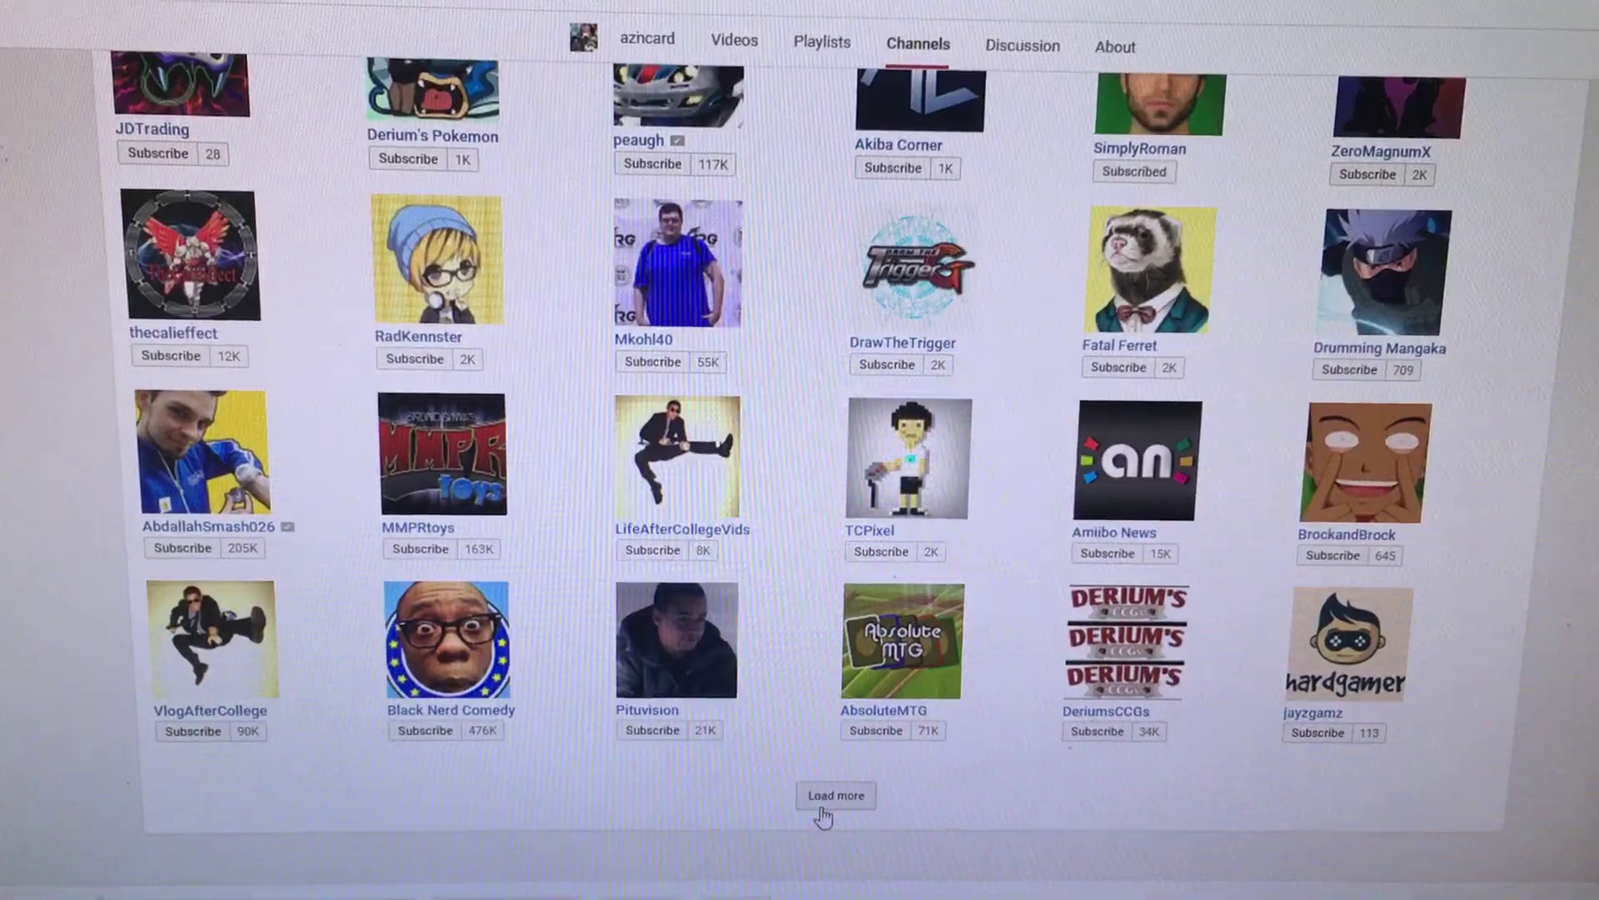
scroll(751, 626, down, 5)
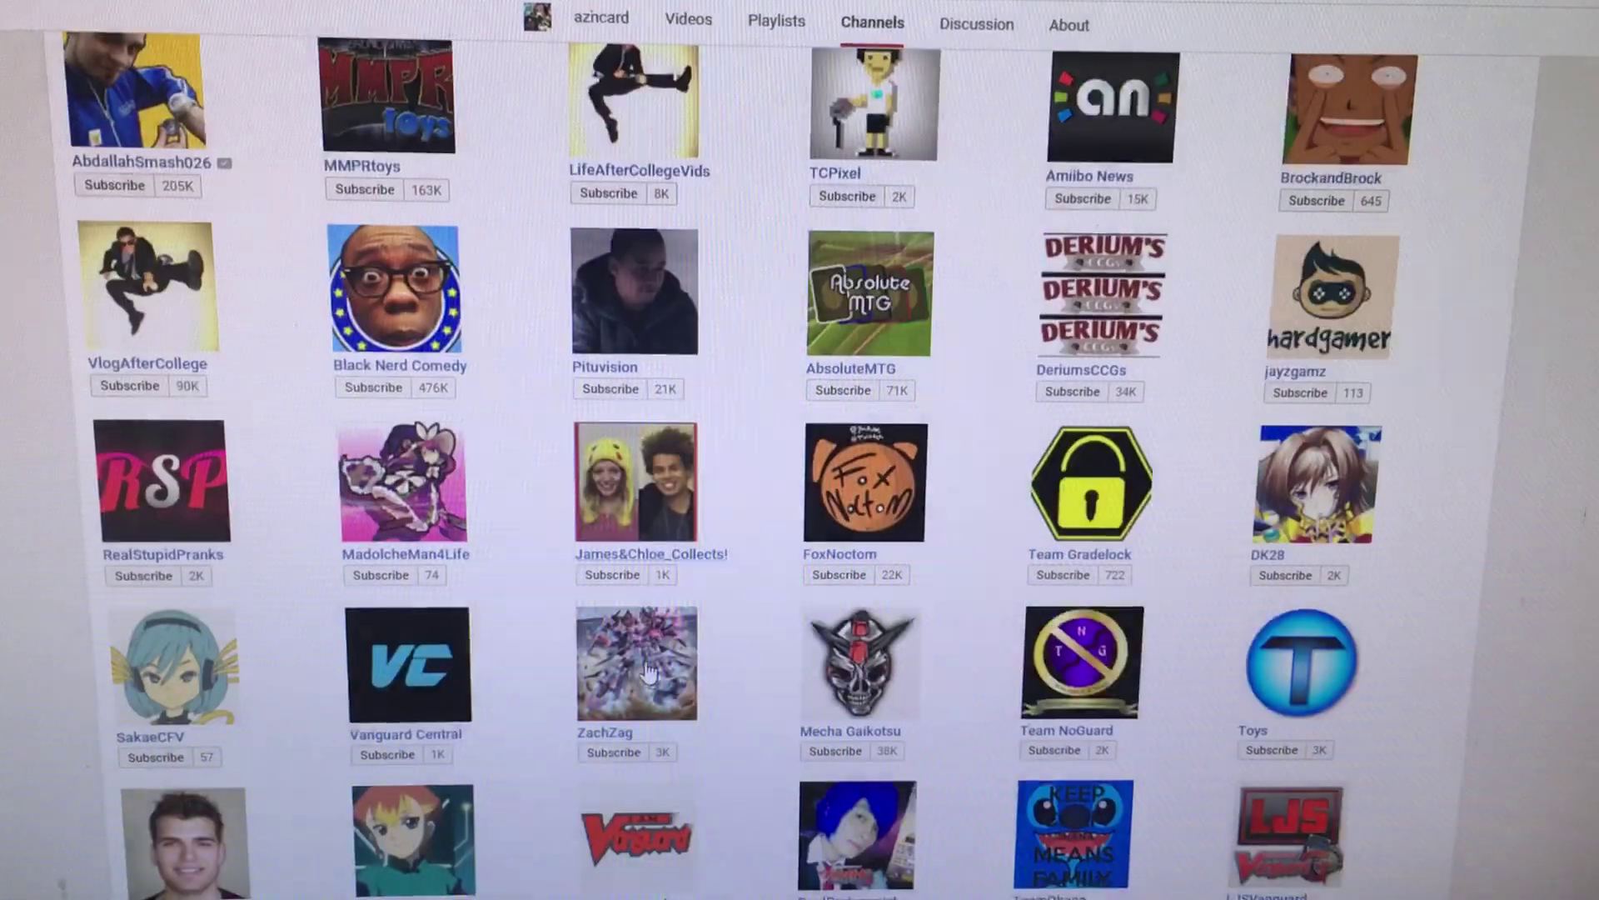
scroll(700, 688, down, 3)
scroll(648, 678, down, 2)
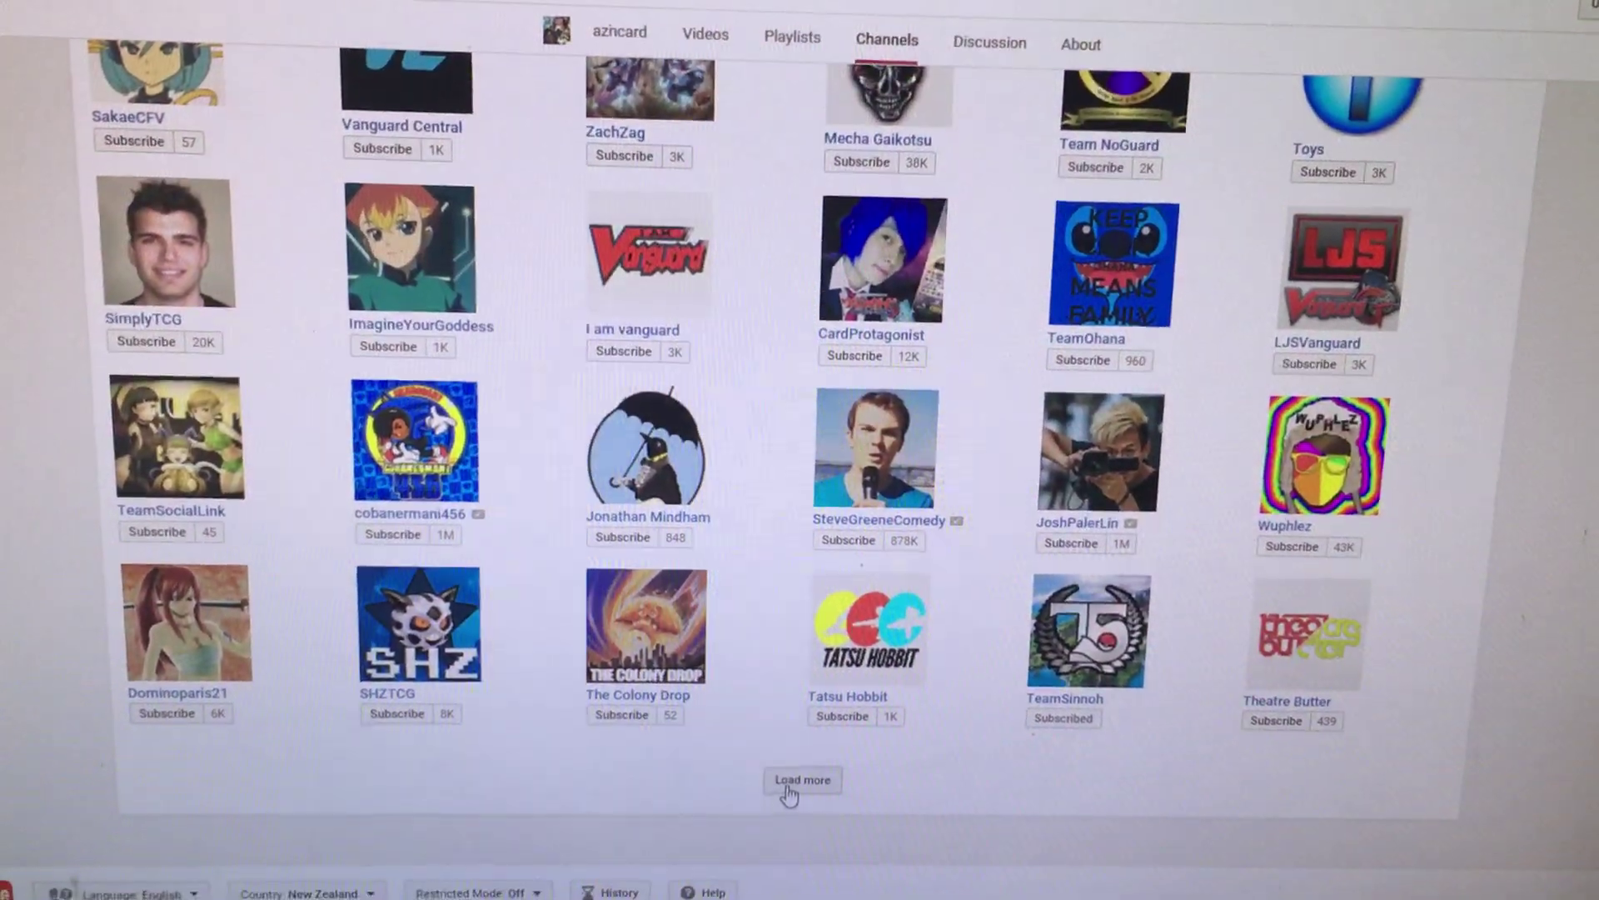
scroll(642, 605, down, 5)
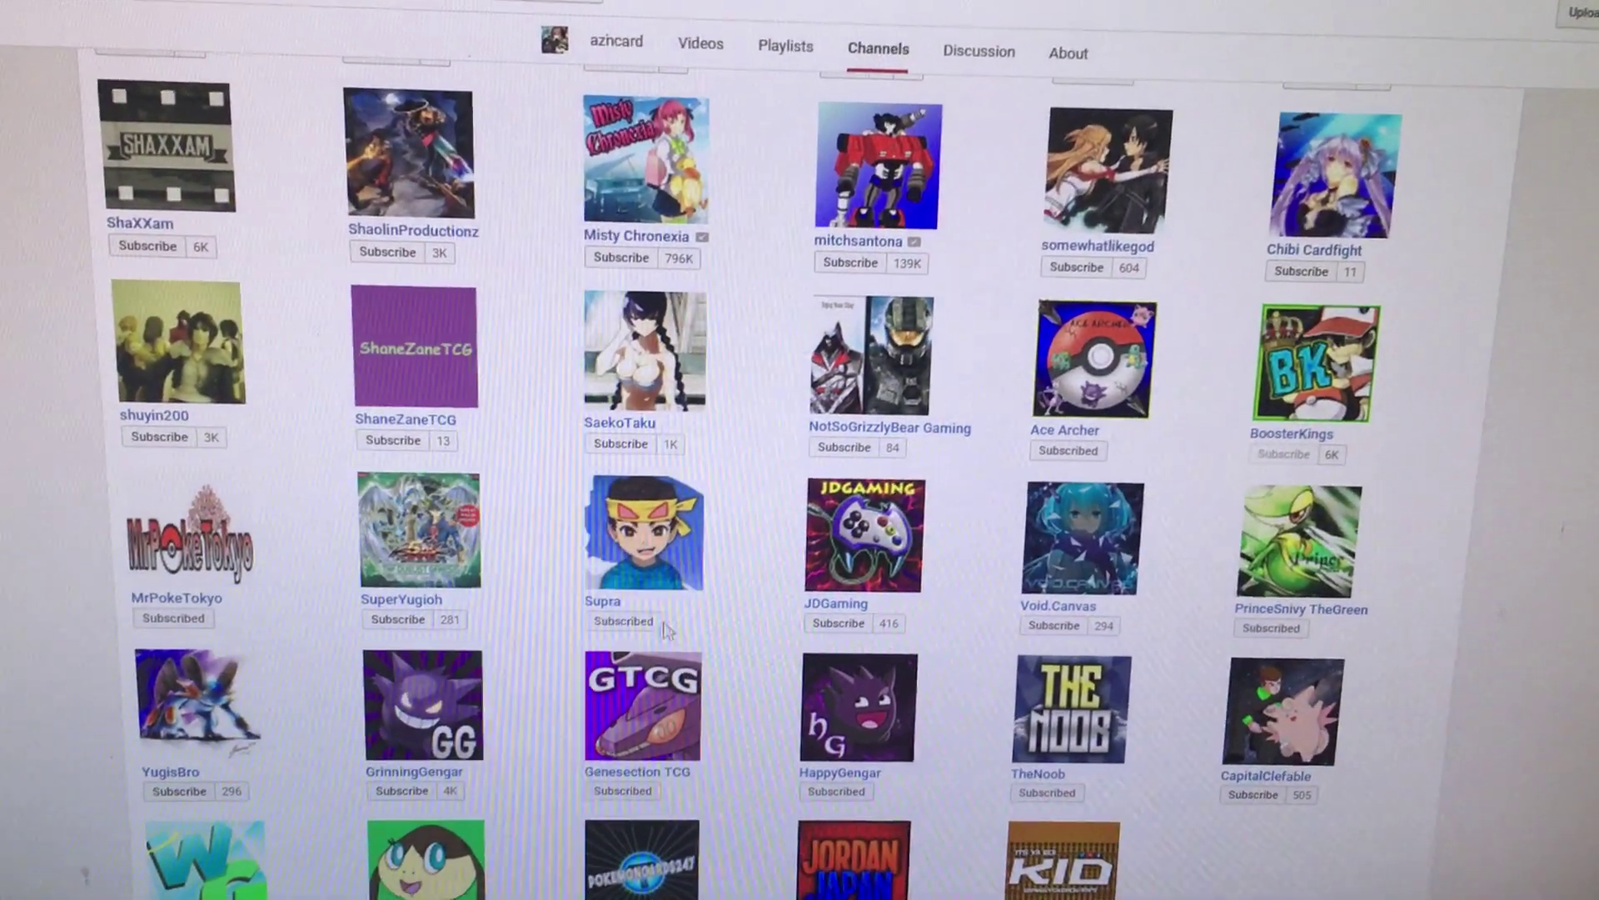
scroll(667, 629, down, 2)
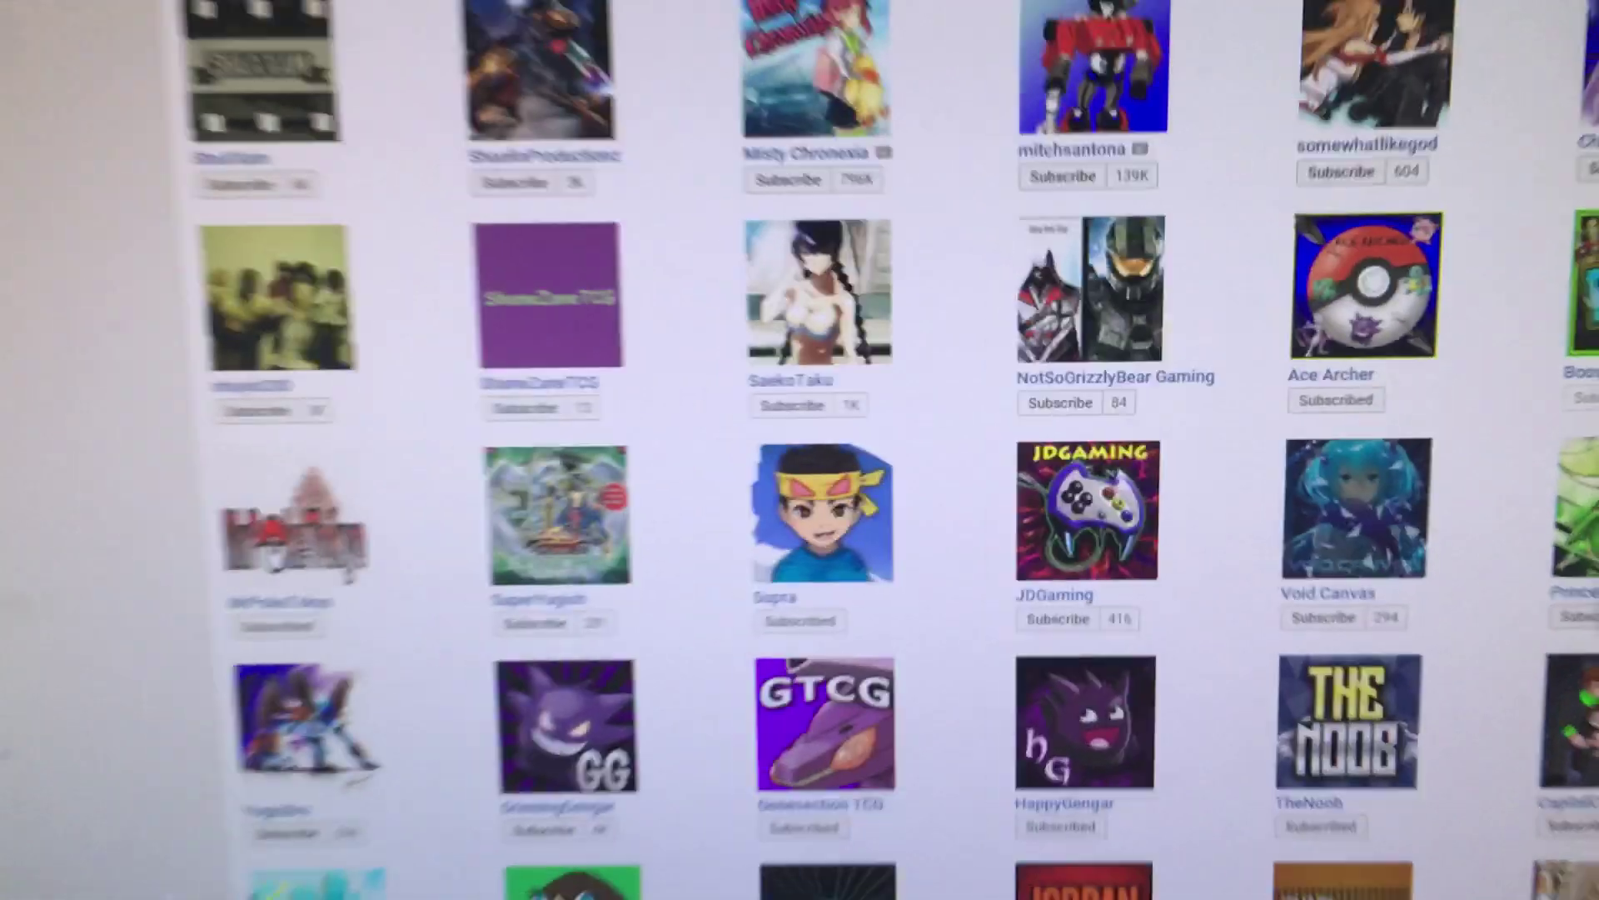
scroll(800, 450, up, 8)
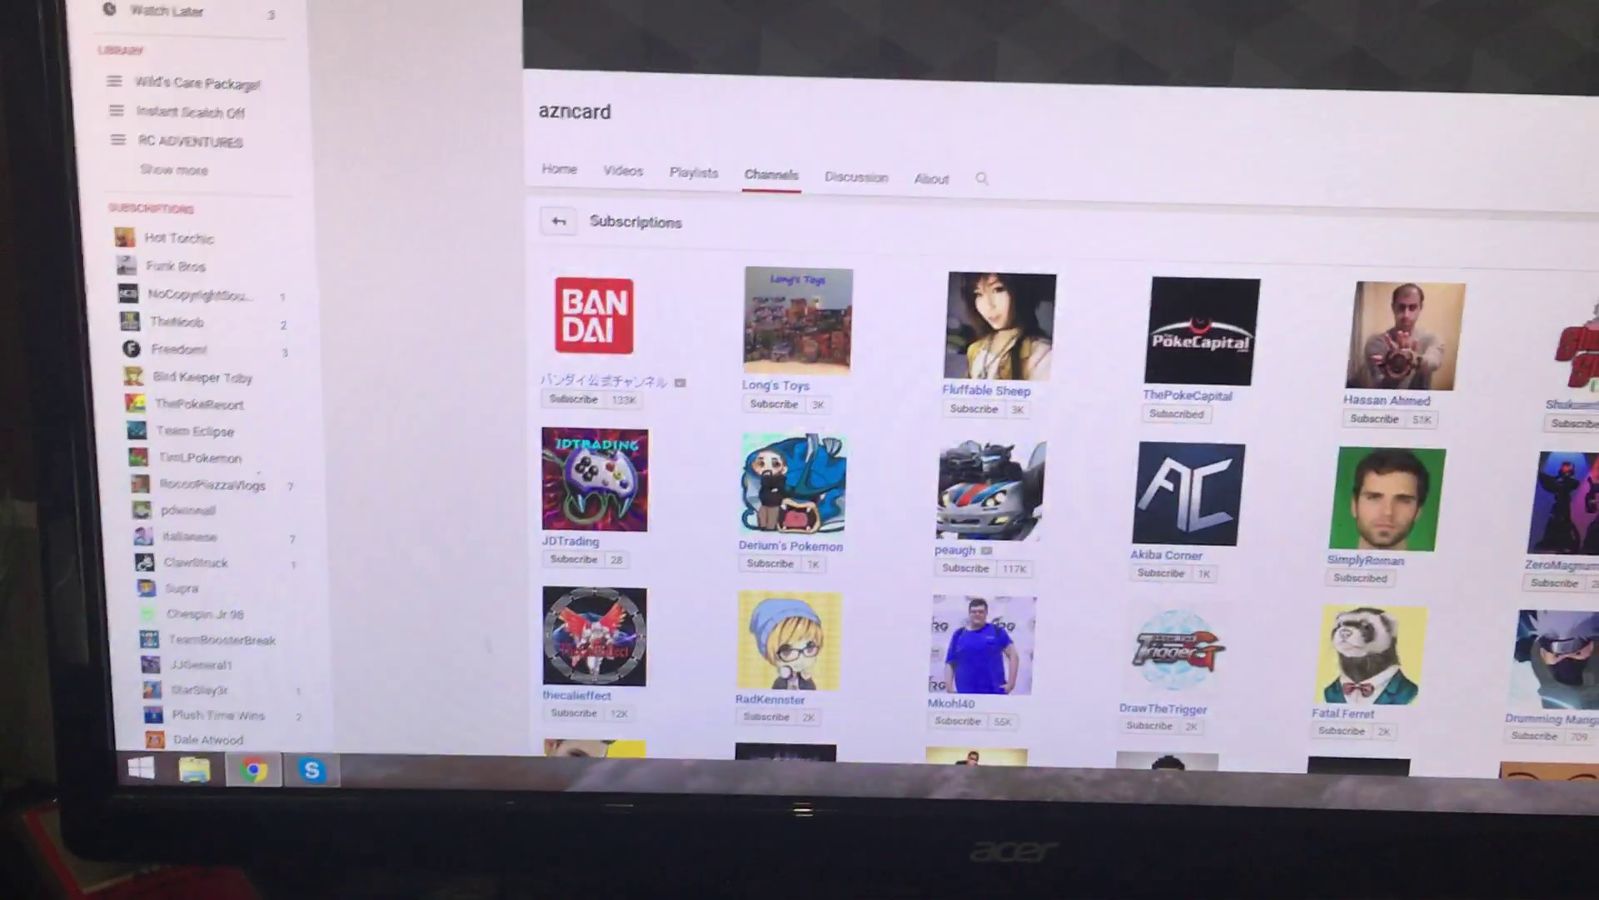
scroll(773, 126, up, 2)
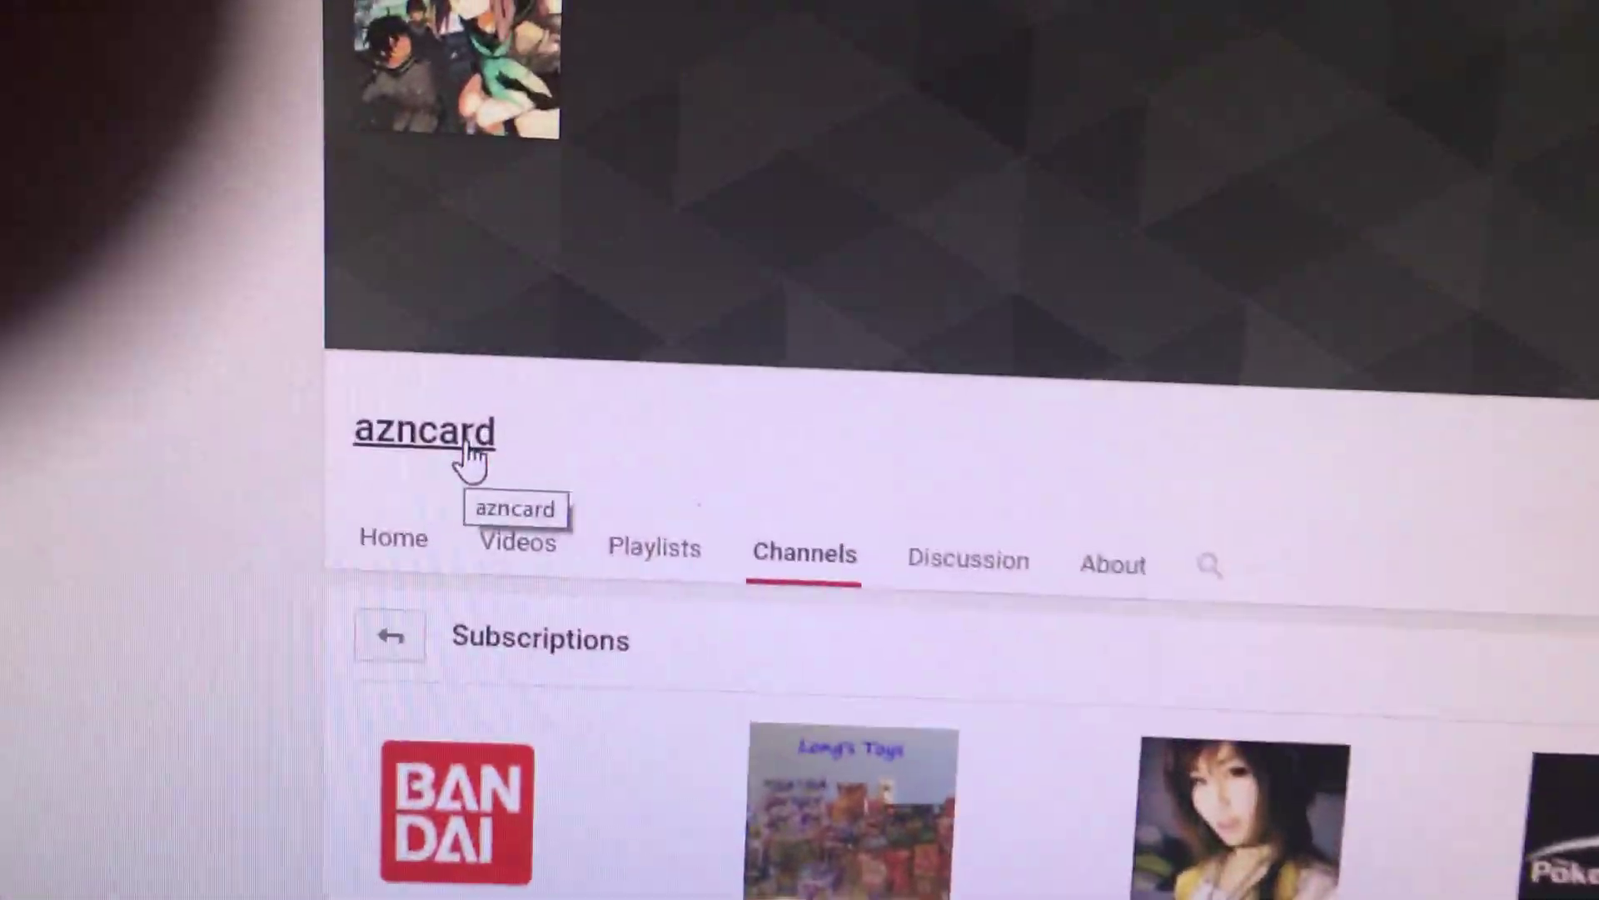